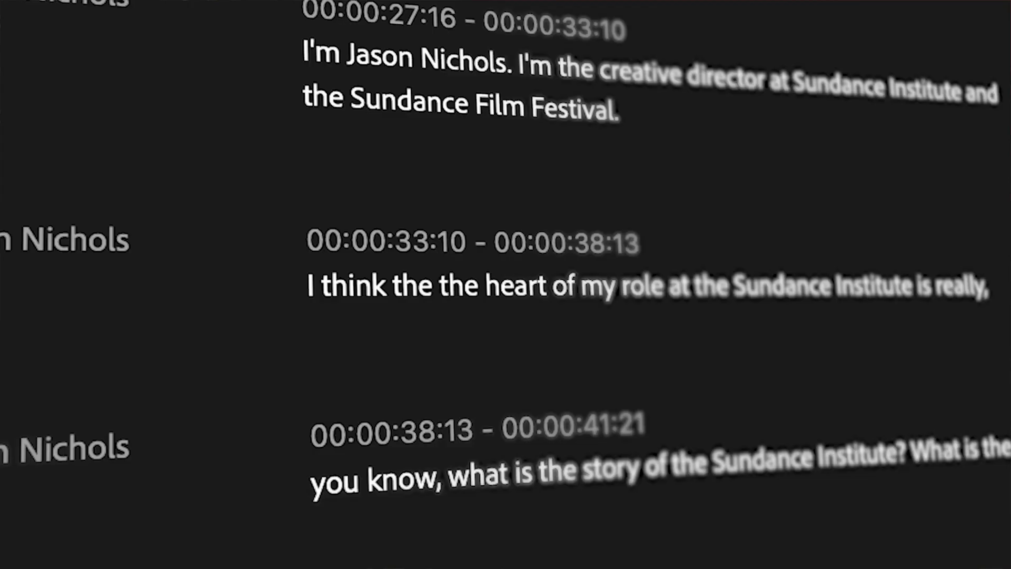
# - Play the interview sequence and enable speaker separation for the A001_A002_02063B.mov transcript
pyautogui.scroll(15, 275, 147)
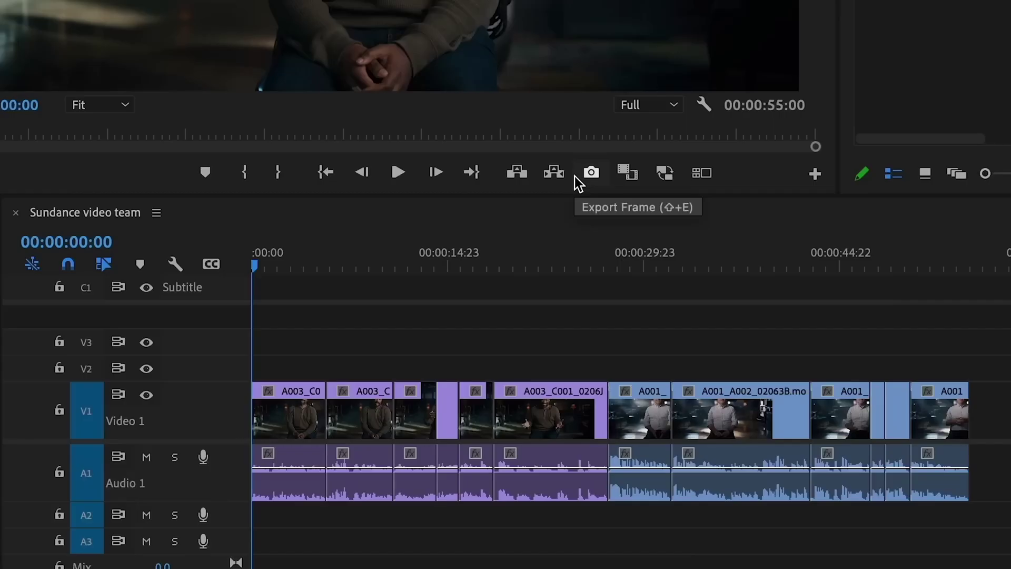
pyautogui.press('space')
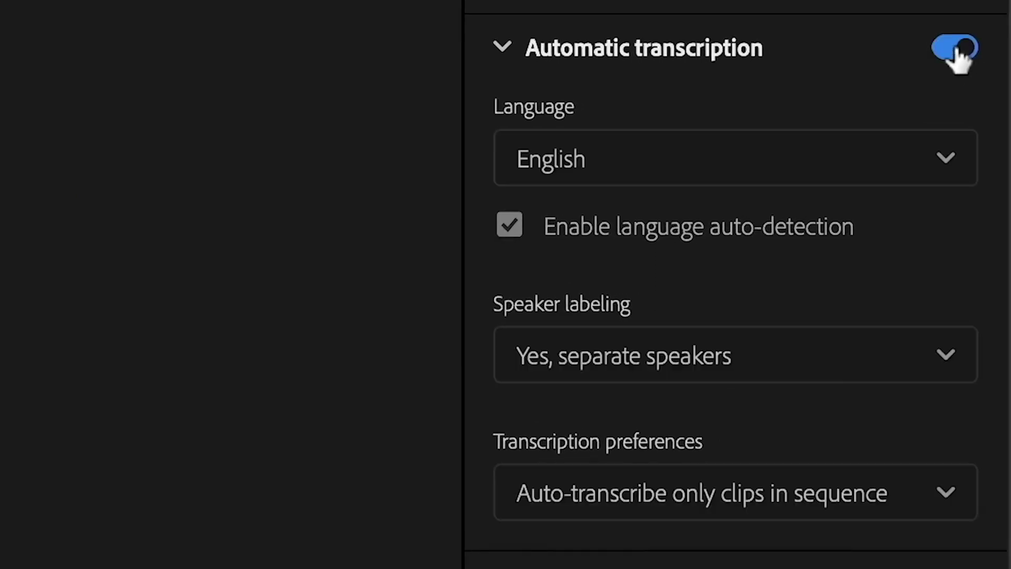
pyautogui.click(857, 354)
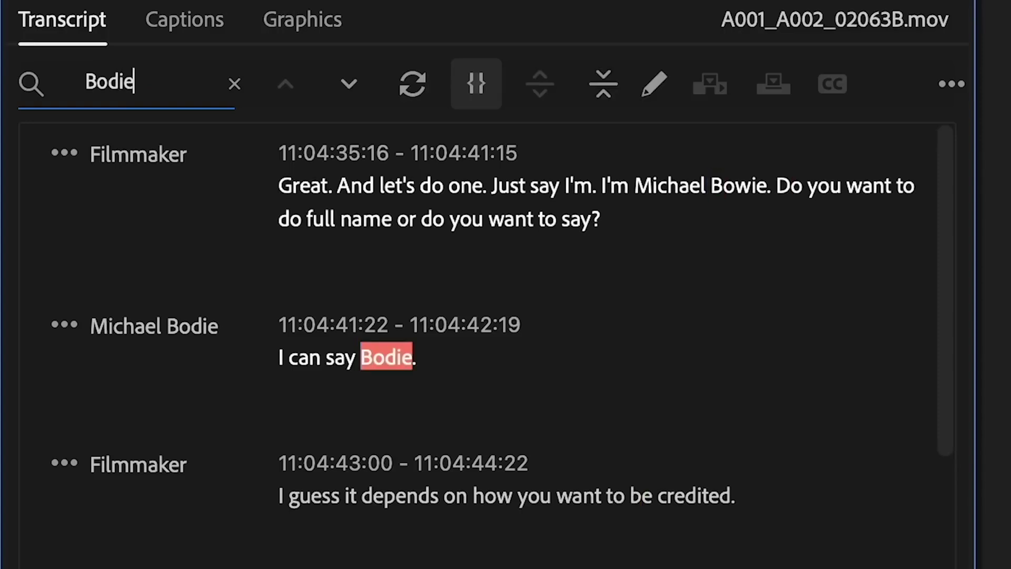
# - Insert the producer's self-introduction and the following transcript passages into the sequence one after another
pyautogui.scroll(-3, 505, 343)
pyautogui.scroll(-6, 505, 342)
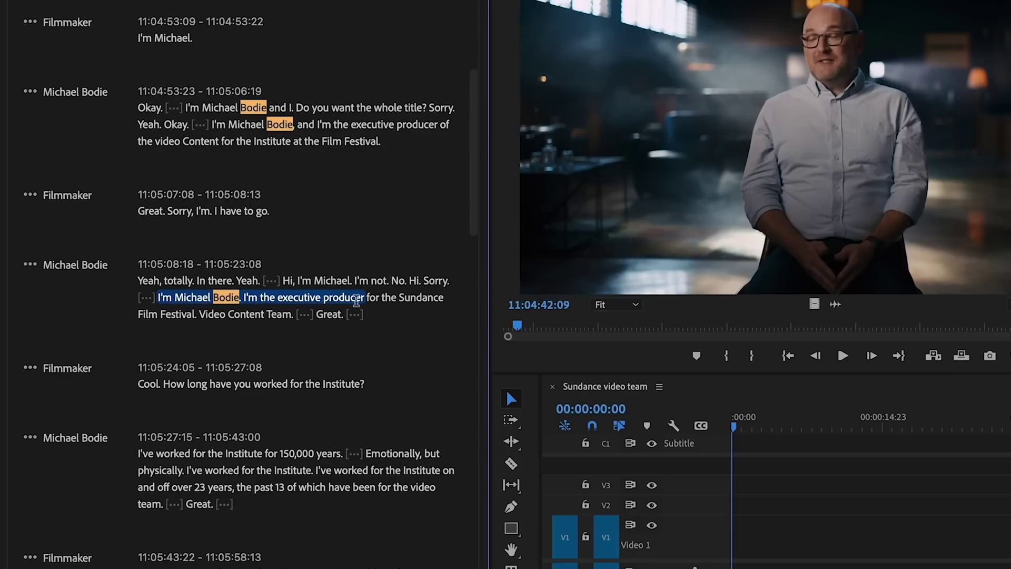
pyautogui.moveTo(357, 300); pyautogui.dragTo(300, 308)
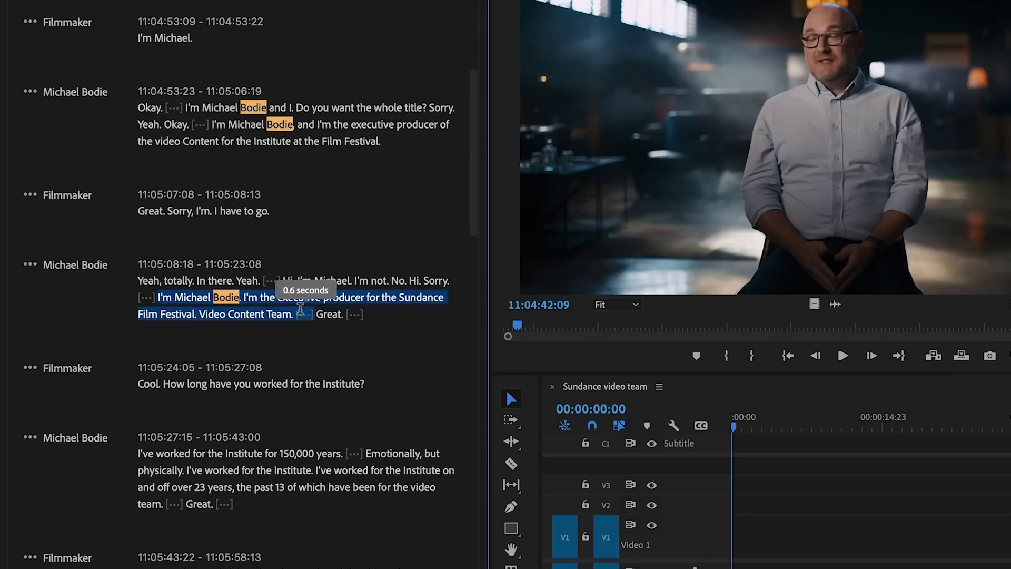
pyautogui.rightClick(256, 317)
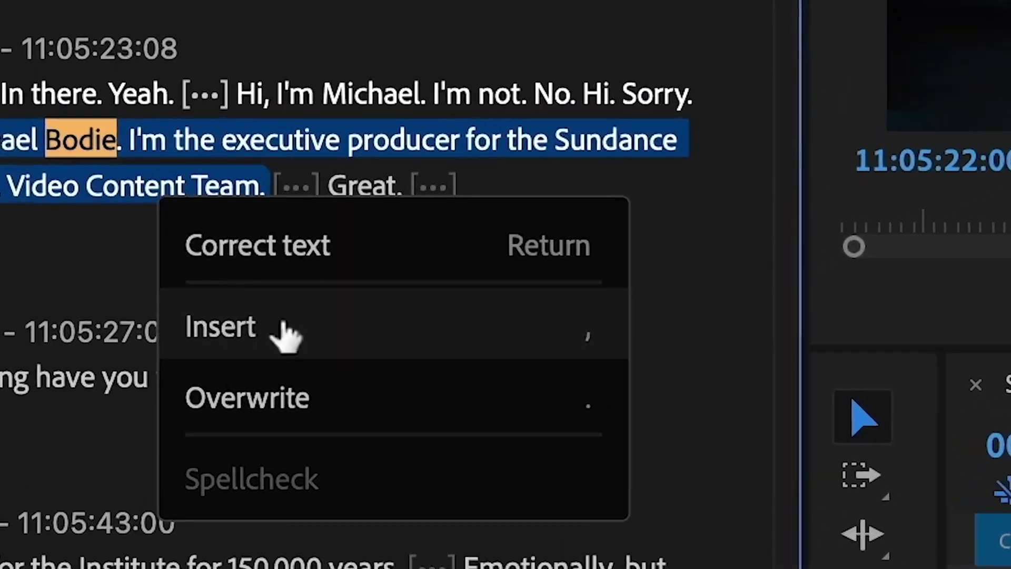
pyautogui.click(285, 331)
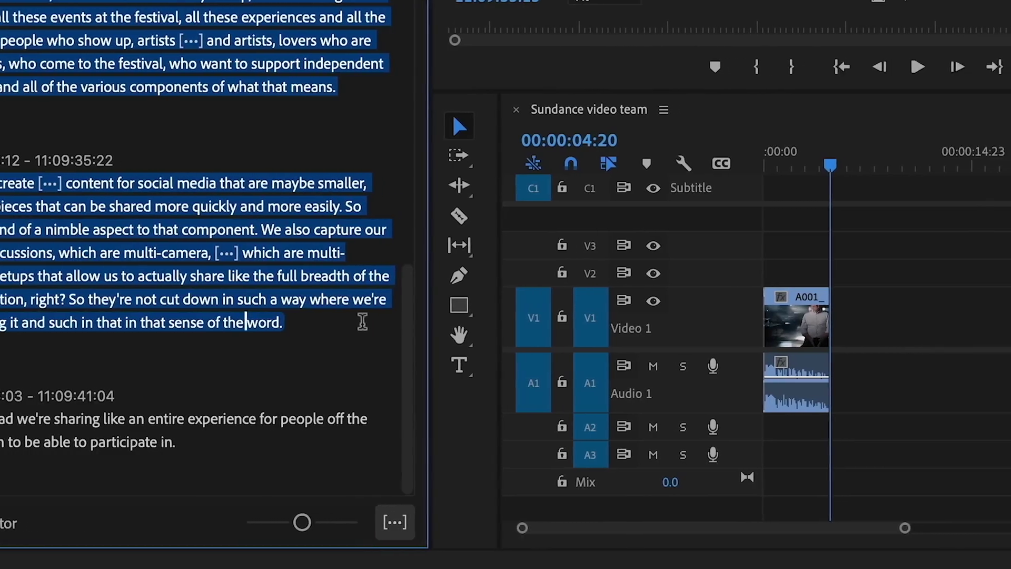
pyautogui.press(',')
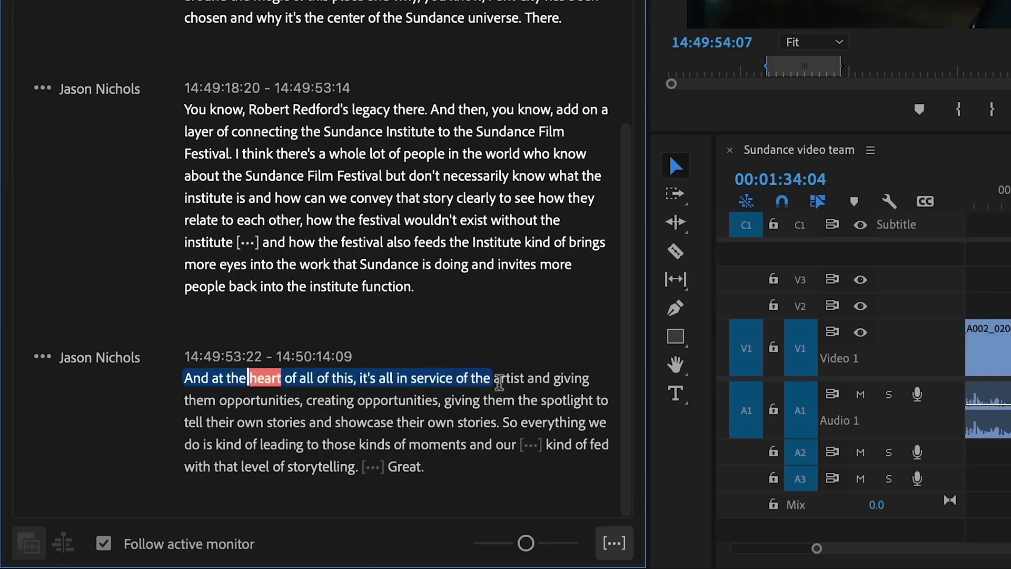
pyautogui.moveTo(499, 383); pyautogui.dragTo(356, 465)
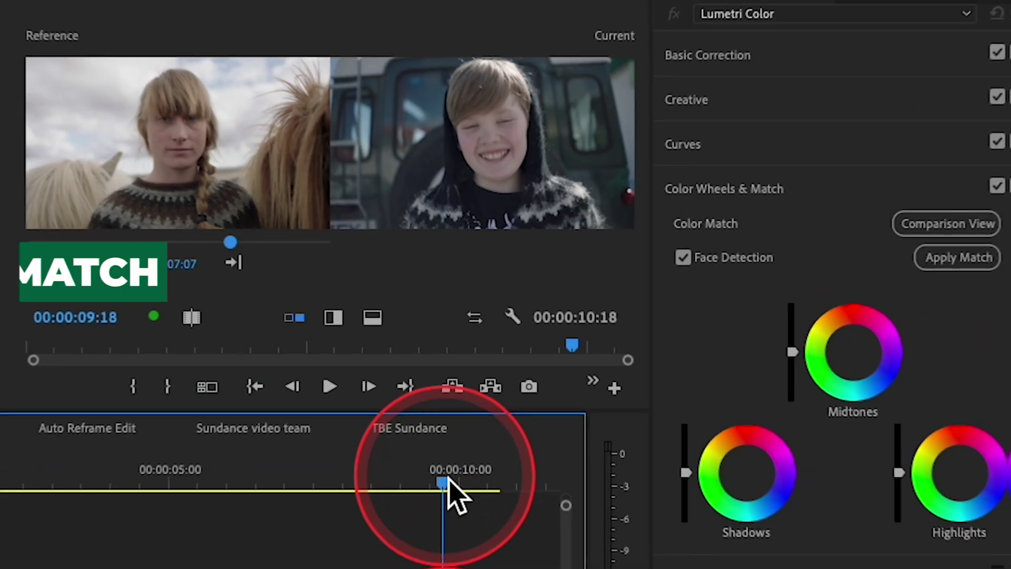
# - Apply Match to the smiling boy's shot, then Auto-correct the horse landscape clip's colour
pyautogui.click(960, 260)
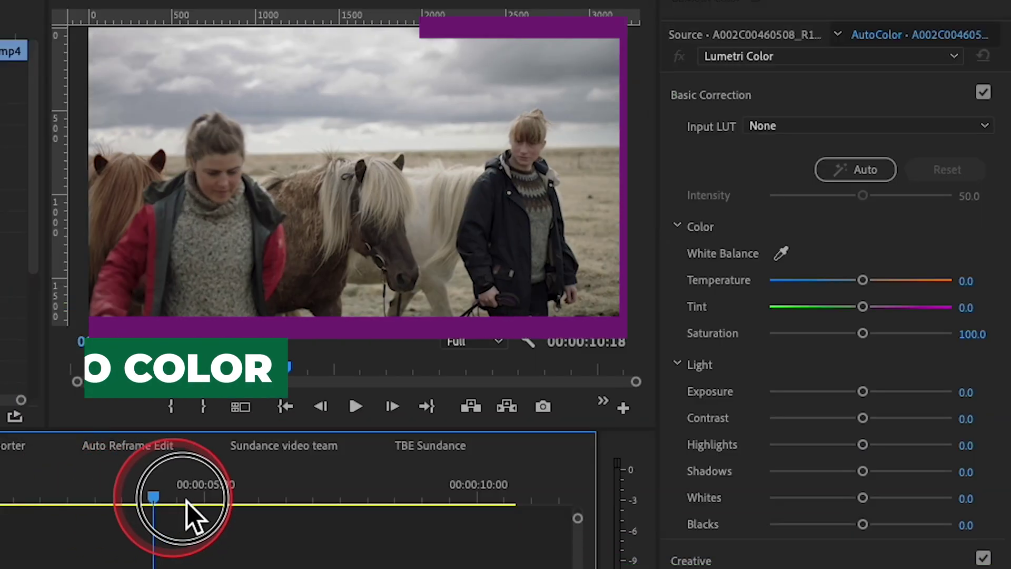
pyautogui.moveTo(185, 501); pyautogui.dragTo(2, 541)
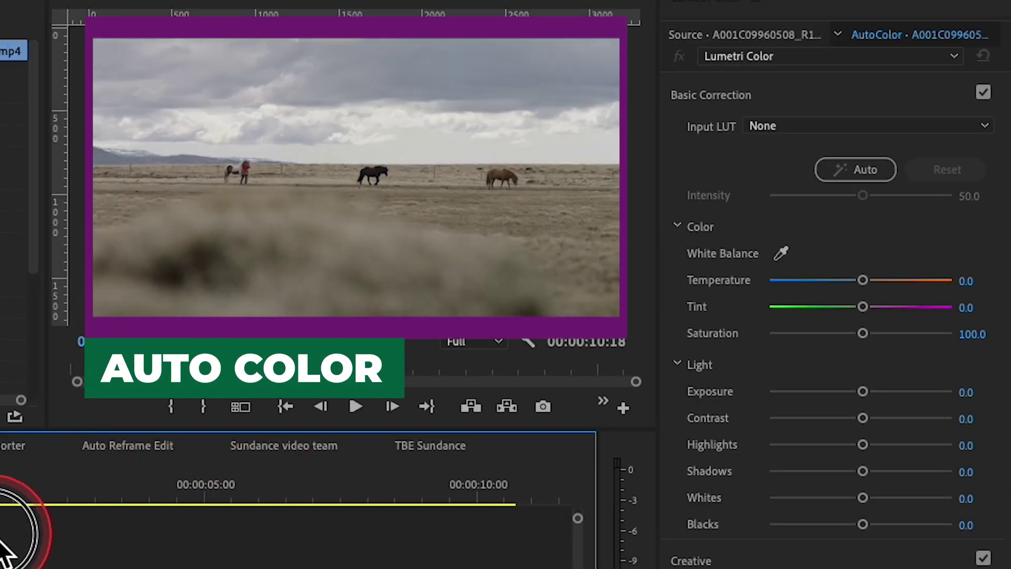
pyautogui.click(880, 169)
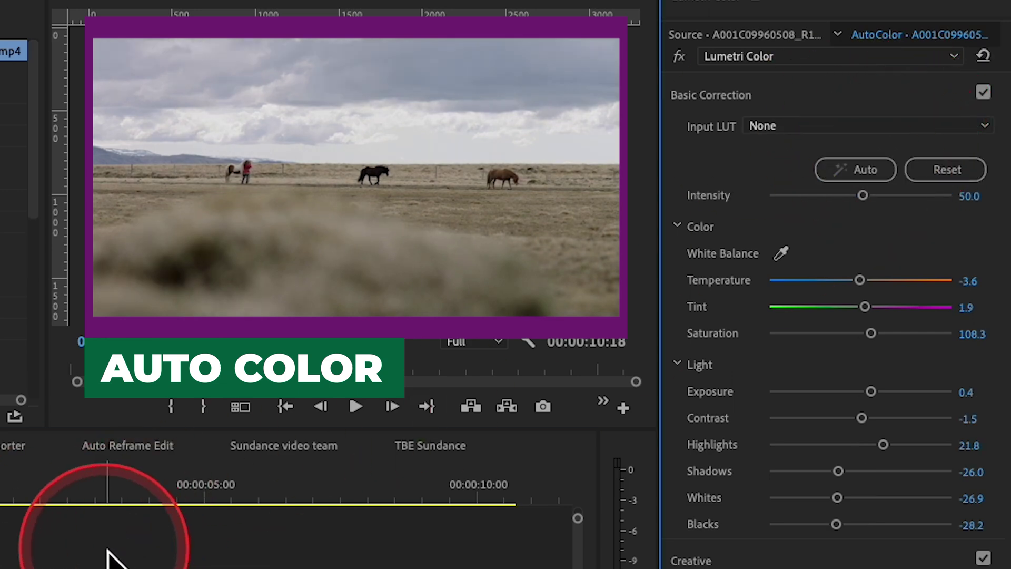
pyautogui.moveTo(108, 550); pyautogui.dragTo(94, 564)
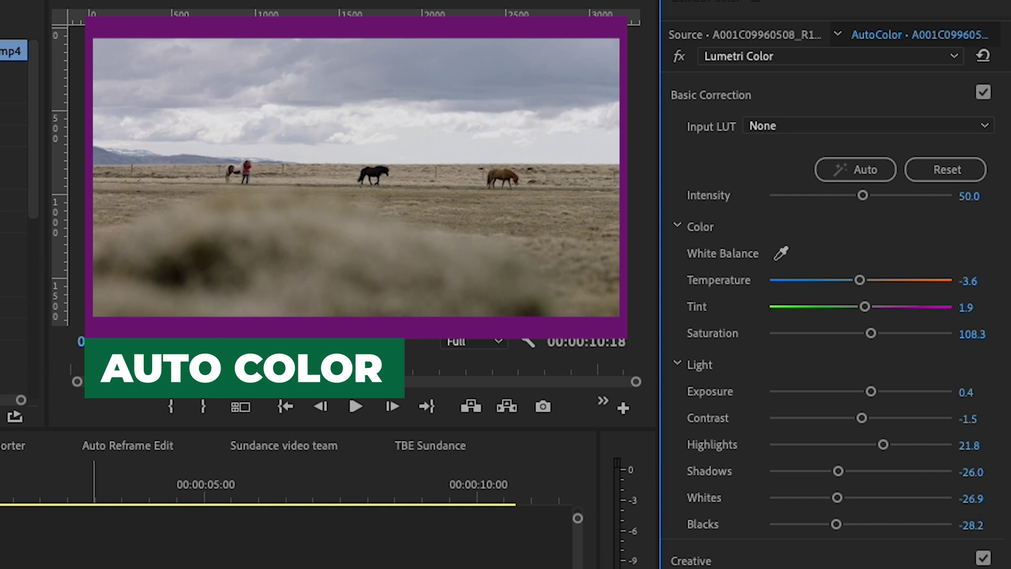
# - Auto-correct the Santa Barbara clip's colour, then cut it at every detected scene change
pyautogui.click(868, 176)
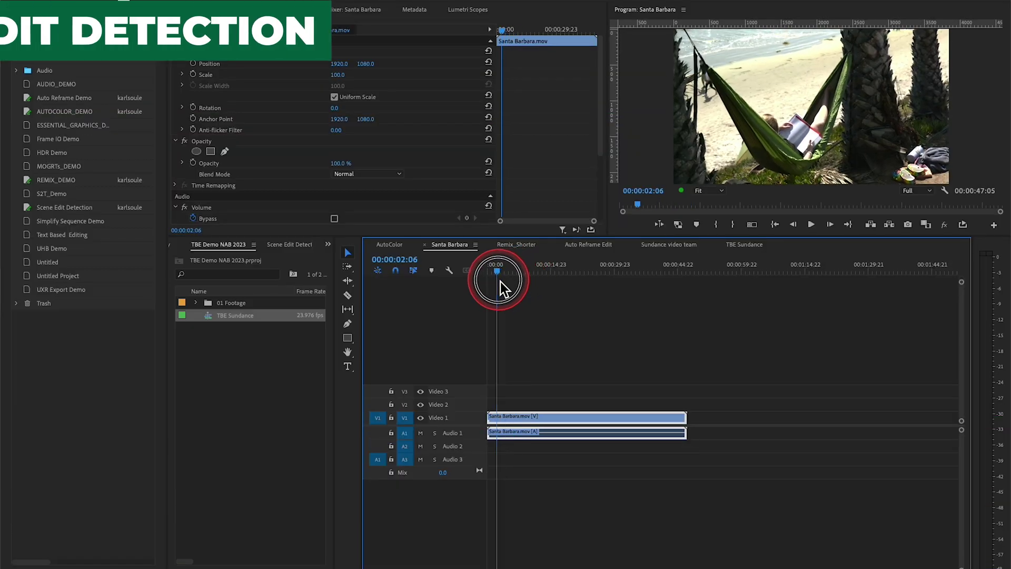
pyautogui.moveTo(501, 287); pyautogui.dragTo(630, 289)
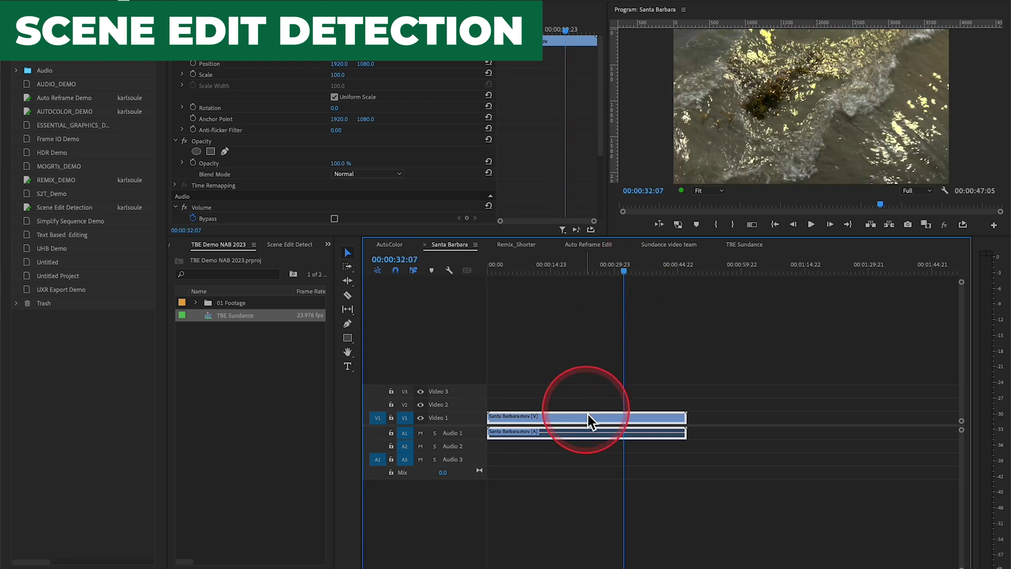
pyautogui.rightClick(589, 419)
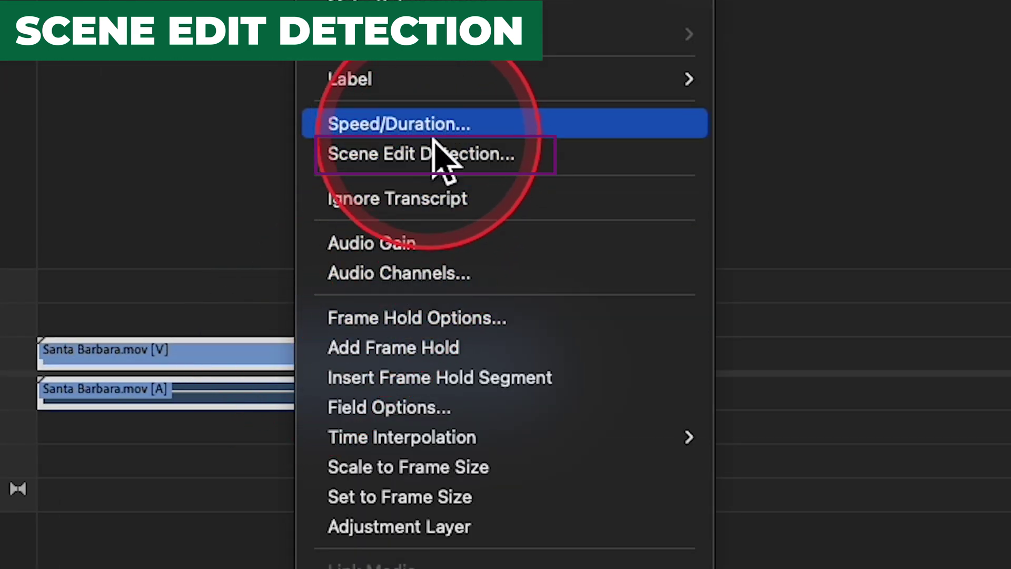
pyautogui.click(436, 156)
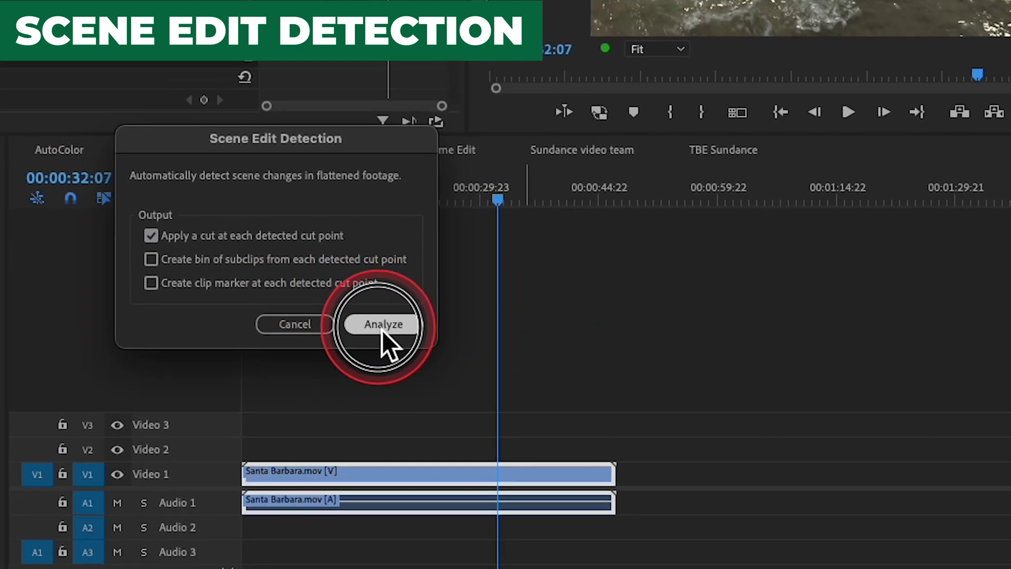
pyautogui.click(369, 309)
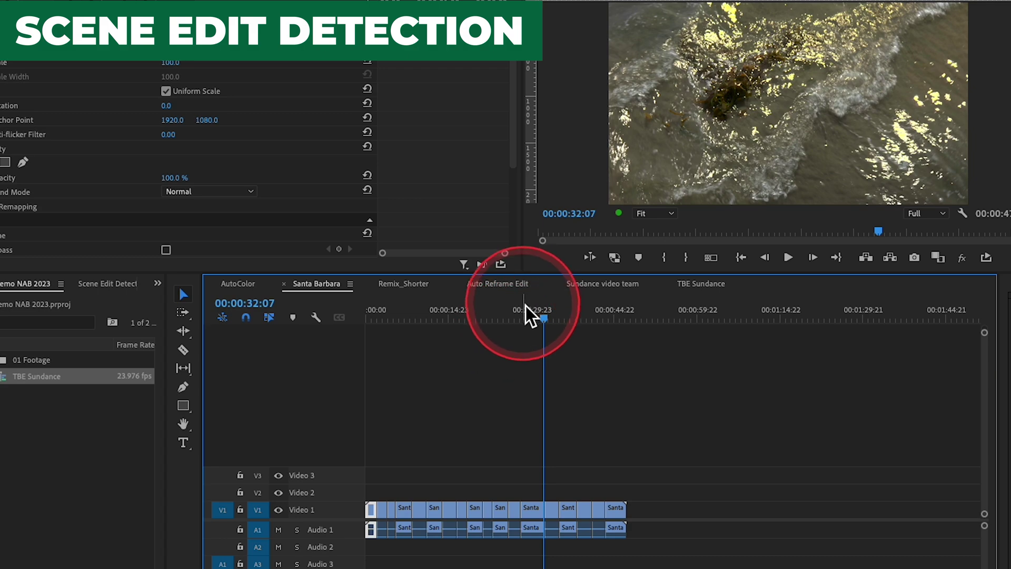
pyautogui.moveTo(532, 311); pyautogui.dragTo(560, 323)
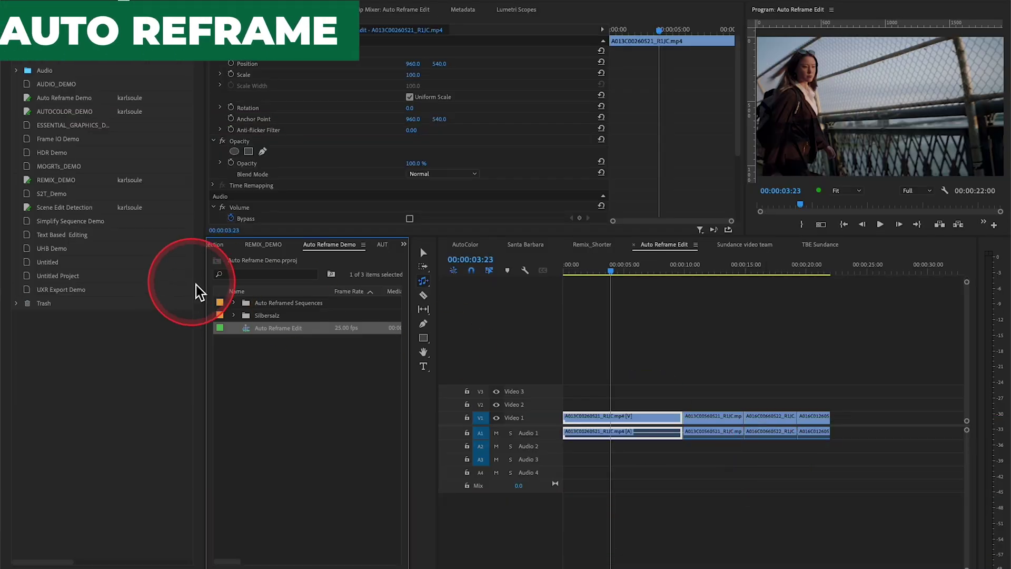
# - Create a Vertical 9:16 auto-reframed copy of the Auto Reframe Edit sequence
pyautogui.moveTo(271, 340); pyautogui.dragTo(635, 441)
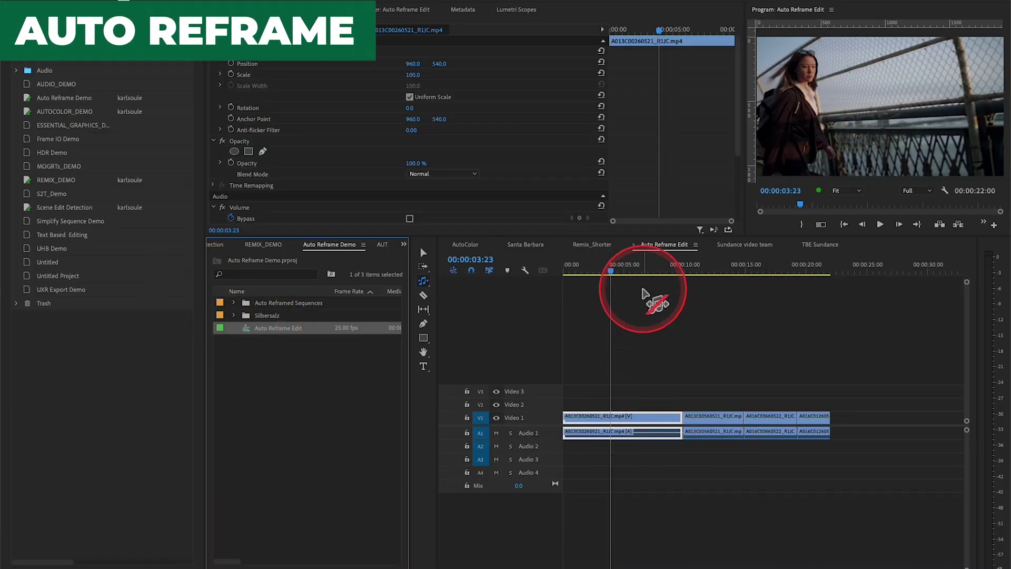
pyautogui.moveTo(645, 295); pyautogui.dragTo(585, 295)
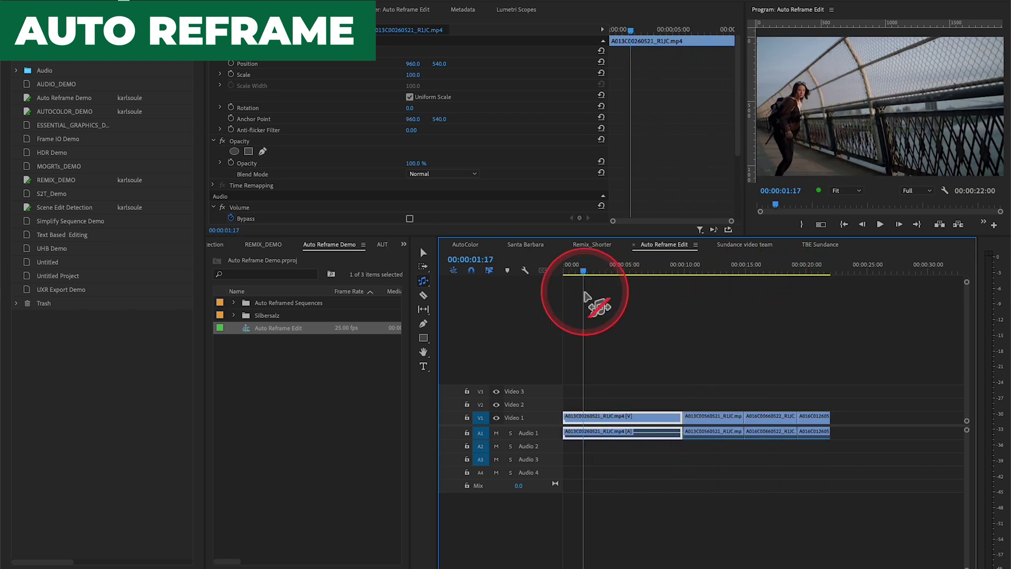
pyautogui.rightClick(249, 328)
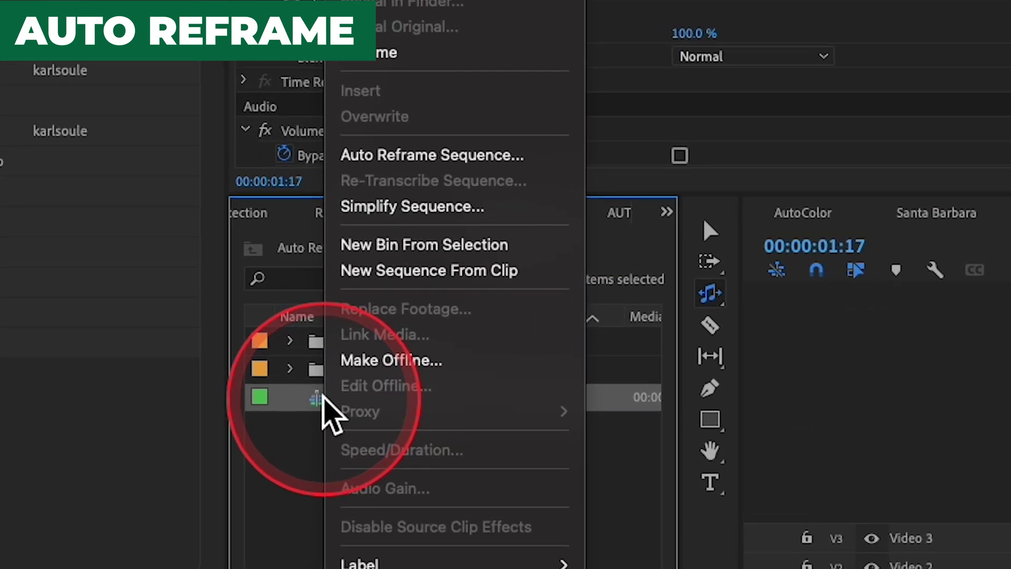
pyautogui.click(432, 155)
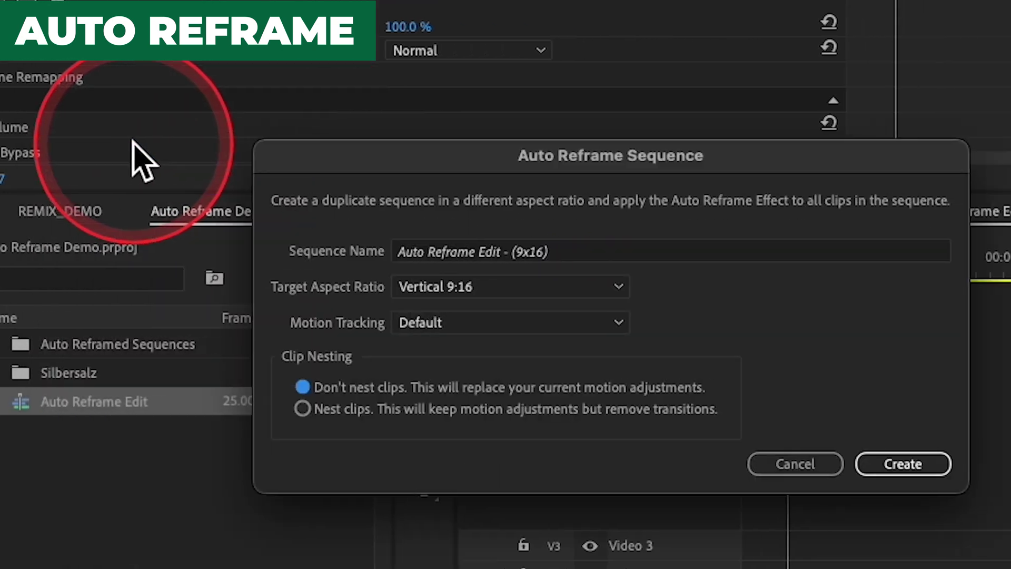
pyautogui.click(916, 464)
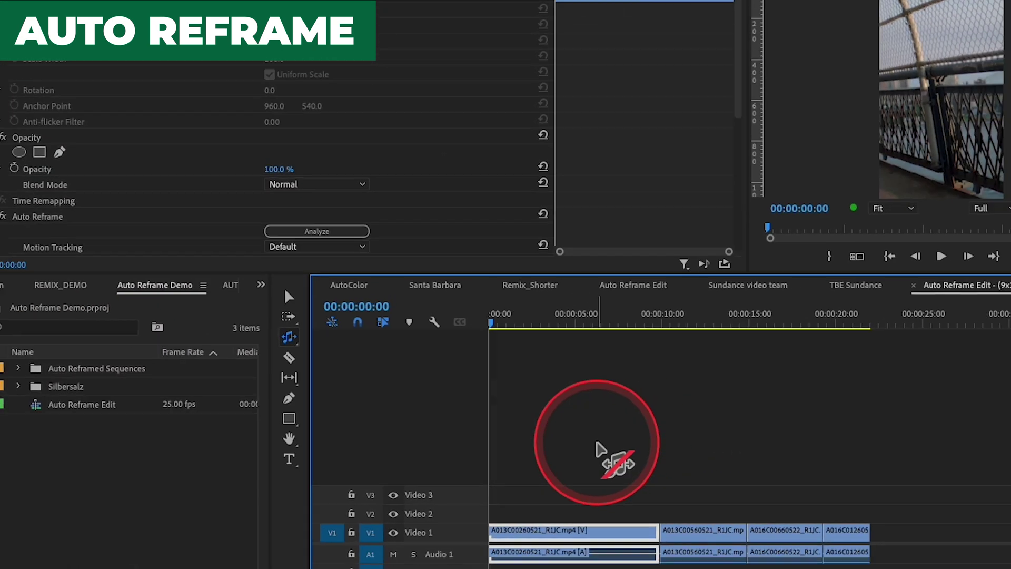
# - Review the reframed vertical sequence and tag the soundtrack as Music in Essential Sound
pyautogui.click(551, 319)
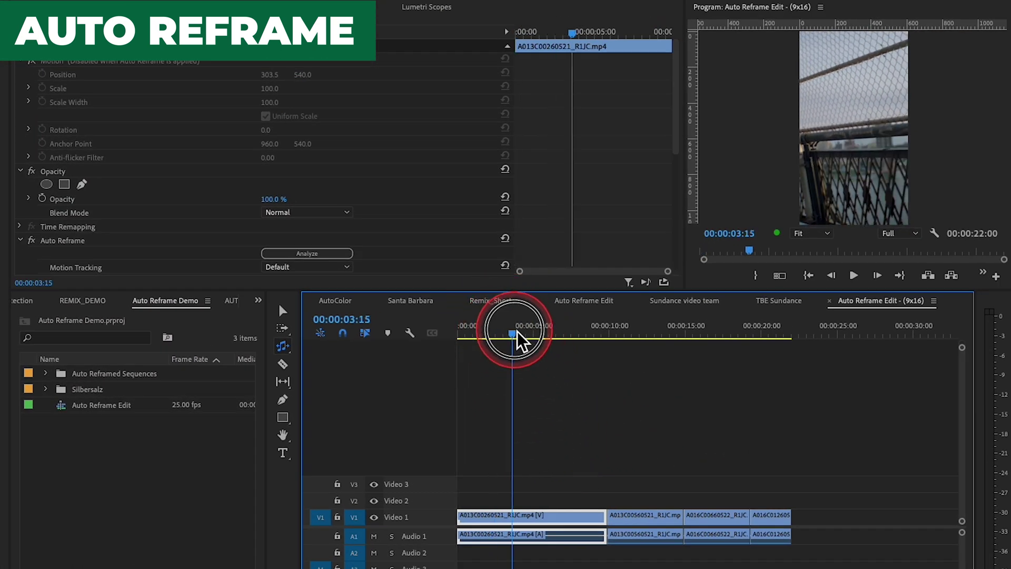
pyautogui.moveTo(517, 330); pyautogui.dragTo(730, 337)
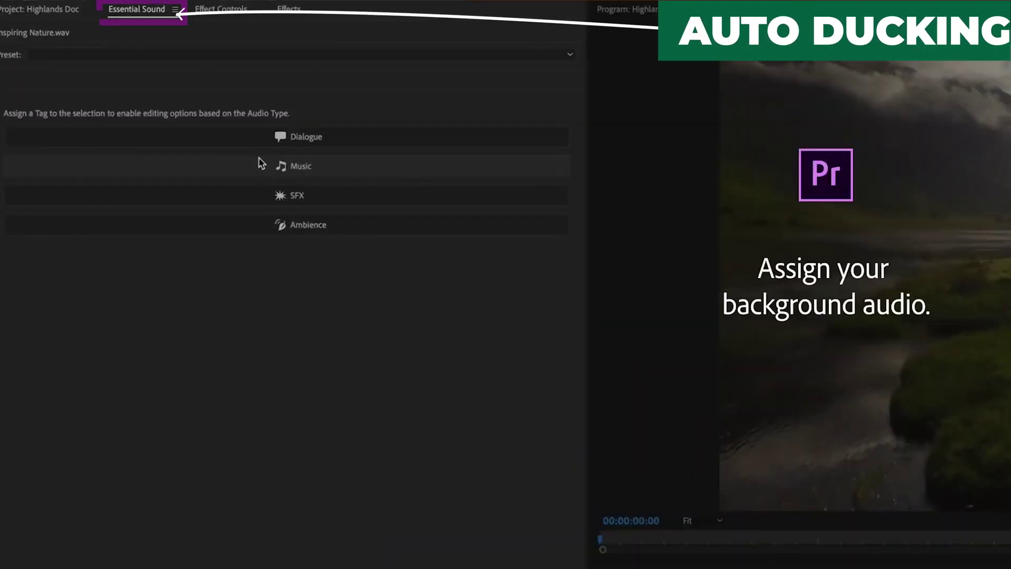
pyautogui.click(260, 162)
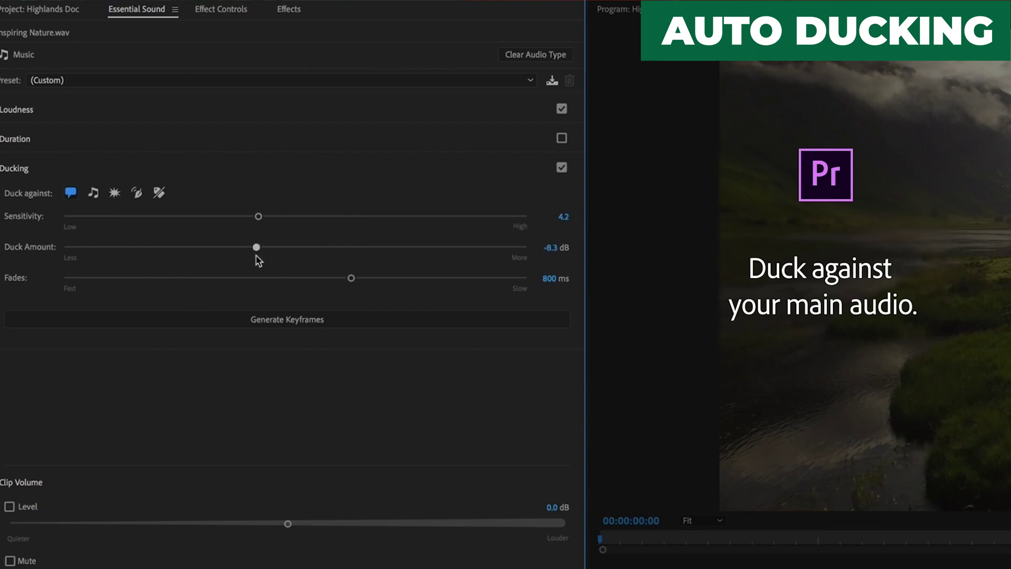
# - Shorten the ducking fade and generate ducking keyframes on the music under the voiceover
pyautogui.moveTo(323, 278); pyautogui.dragTo(298, 278)
pyautogui.click(327, 314)
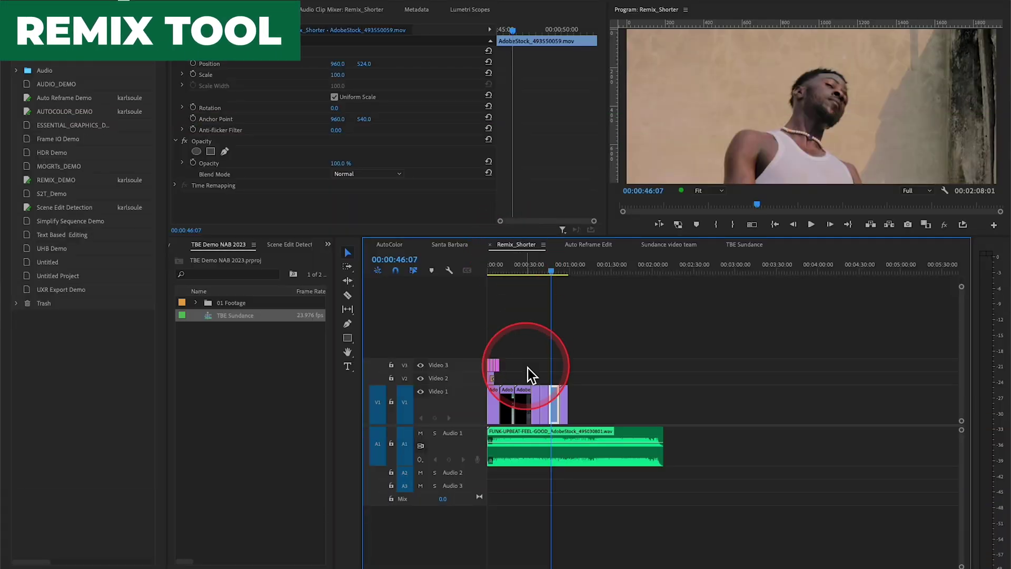
# - With the Remix Tool, shorten the upbeat funk music so it ends with the video
pyautogui.click(349, 283)
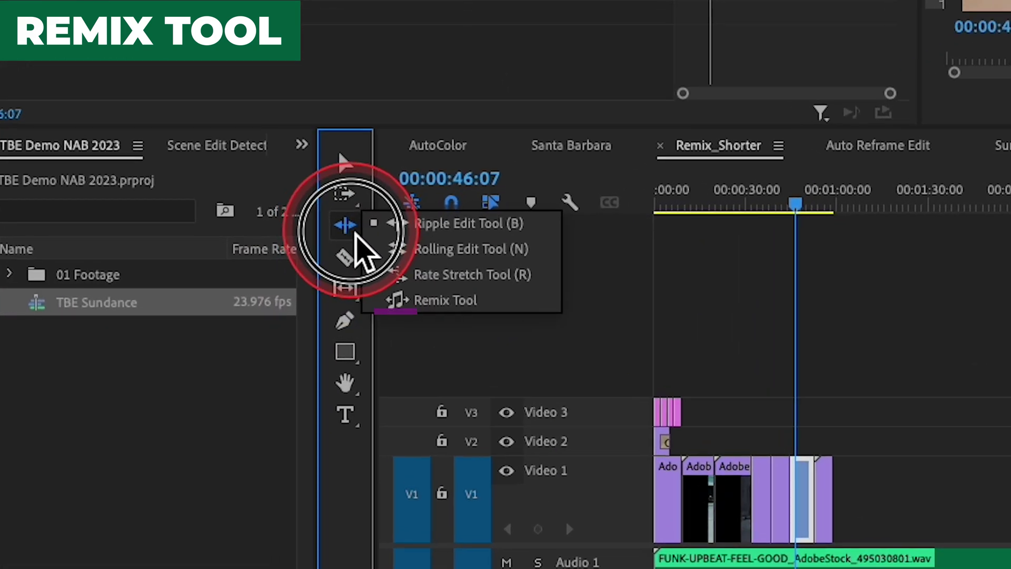
pyautogui.click(438, 309)
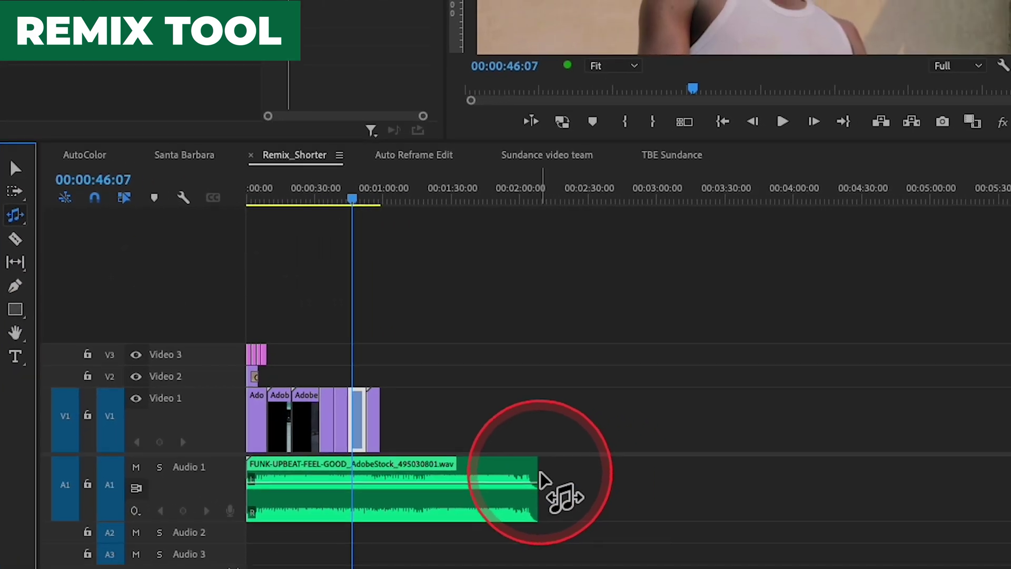
pyautogui.moveTo(540, 472); pyautogui.dragTo(536, 473)
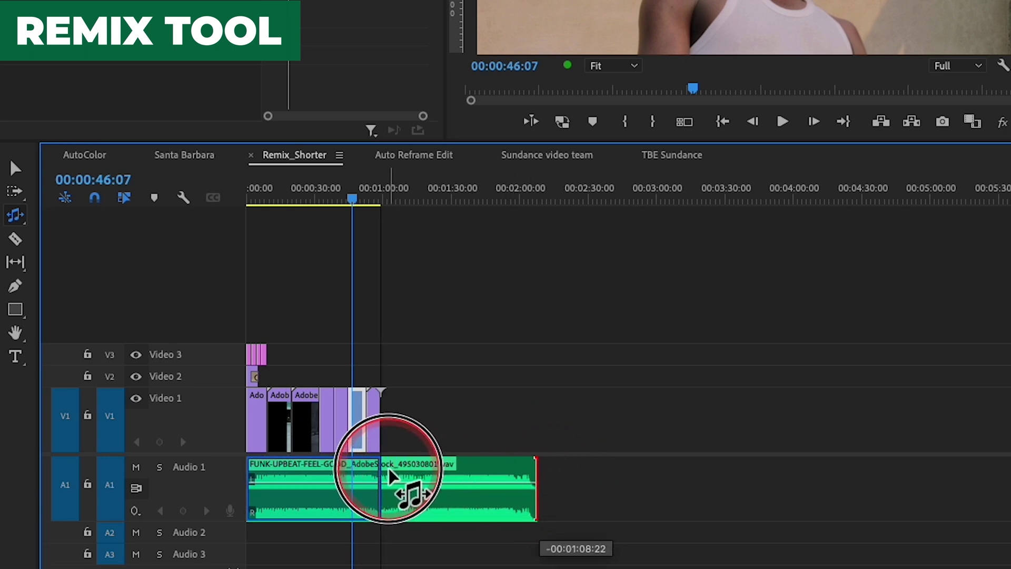
pyautogui.moveTo(391, 475); pyautogui.dragTo(393, 476)
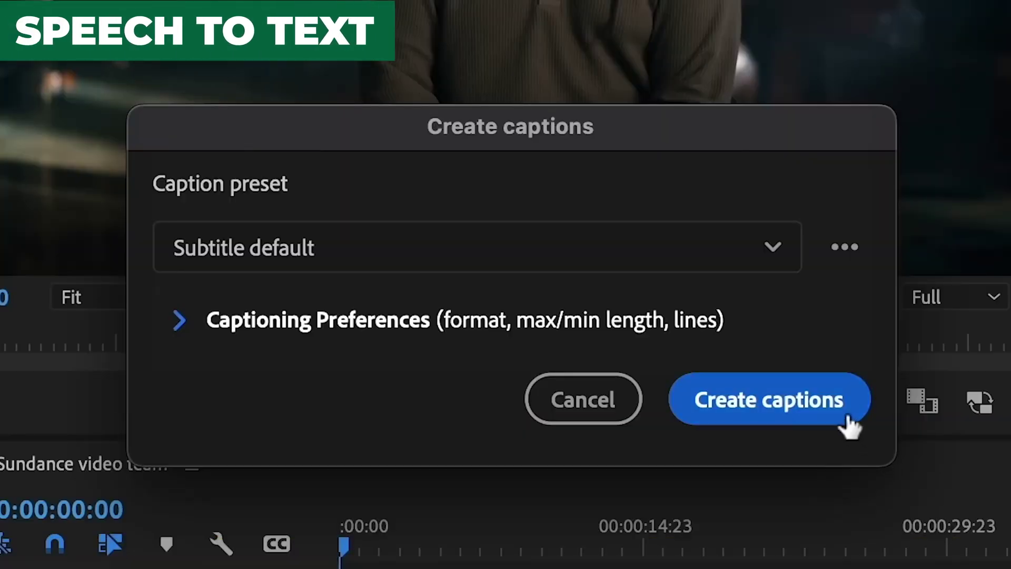
# - Create captions with the Subtitle default preset and play the sequence to review them
pyautogui.click(842, 414)
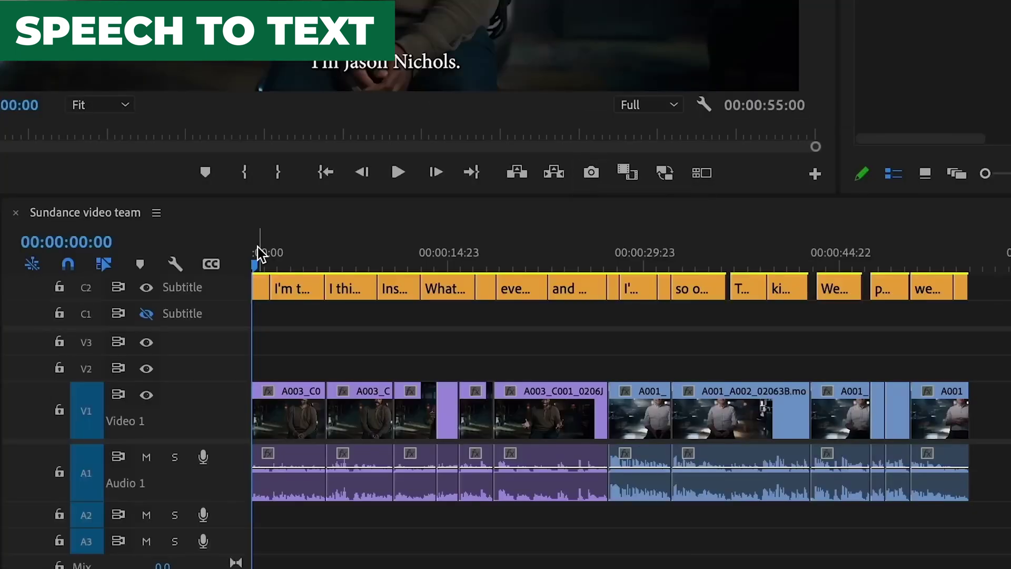
pyautogui.press('space')
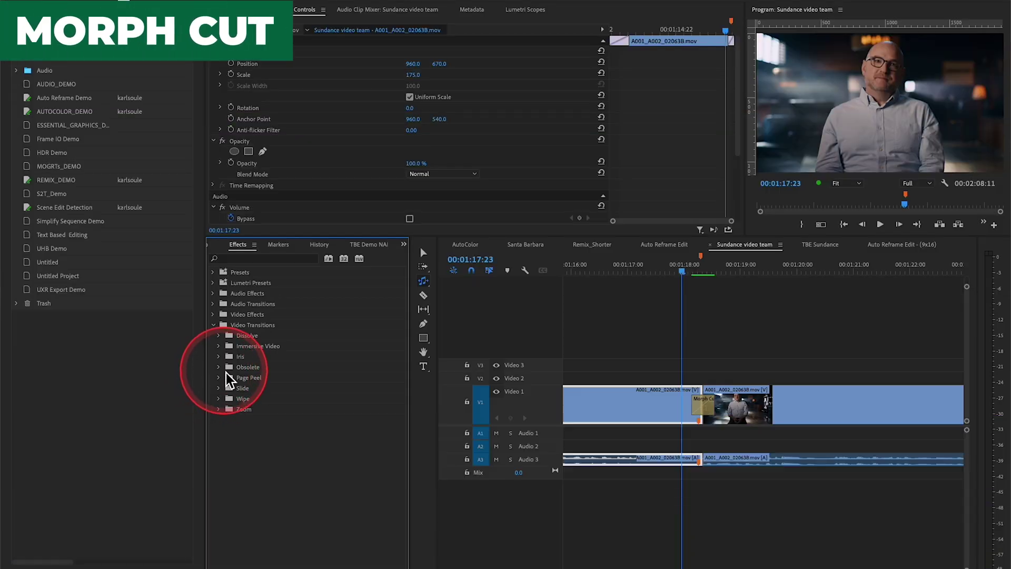
# - Search effects for 'mor' and place Morph Cut on the V1 jump cut between interview clips
pyautogui.click(241, 259)
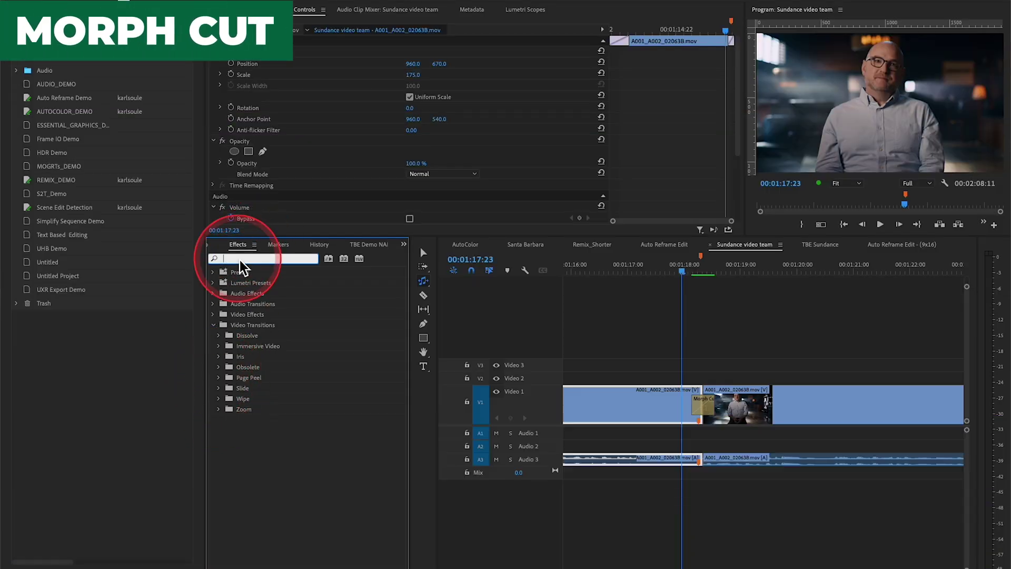
pyautogui.write('mor')
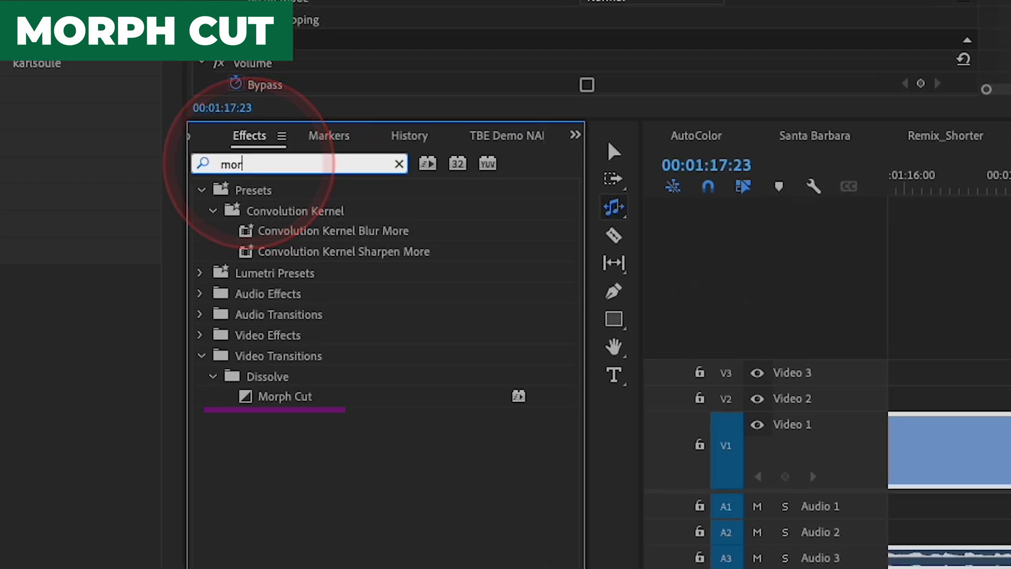
pyautogui.click(263, 405)
pyautogui.moveTo(292, 427); pyautogui.dragTo(1010, 424)
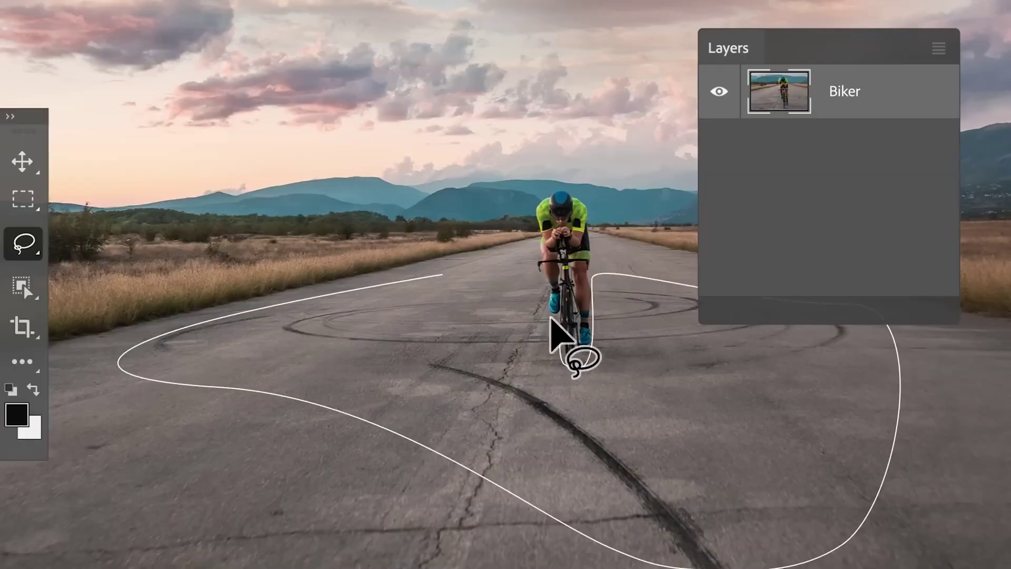
# - Draw a freeform selection around the road near the cyclist in the Biker image
pyautogui.moveTo(571, 363); pyautogui.dragTo(451, 287)
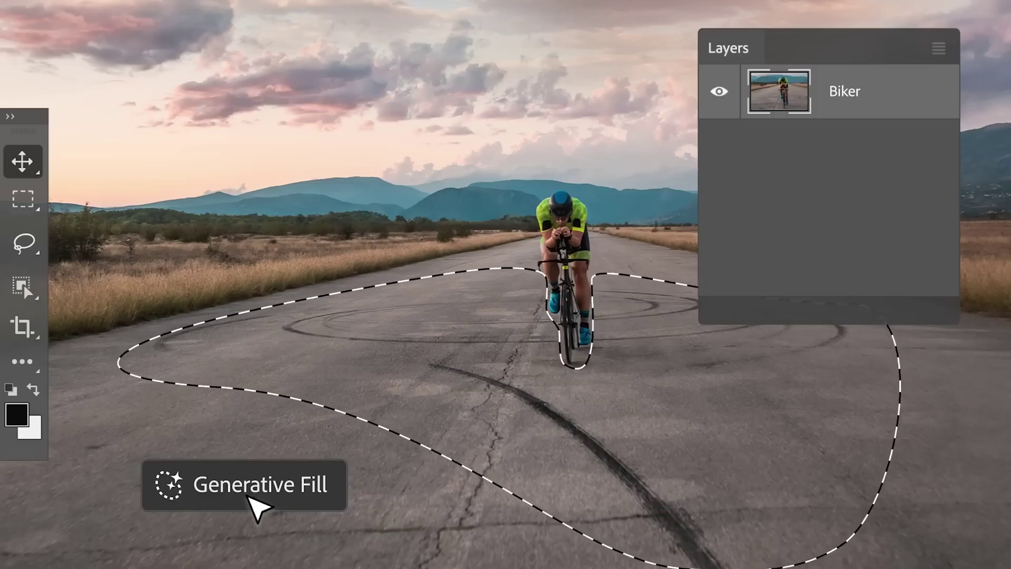
# - Generative-fill the lasso-selected road around the biker, creating a new Gen 1 layer
pyautogui.click(423, 444)
pyautogui.hotkey('ctrl', 'd')
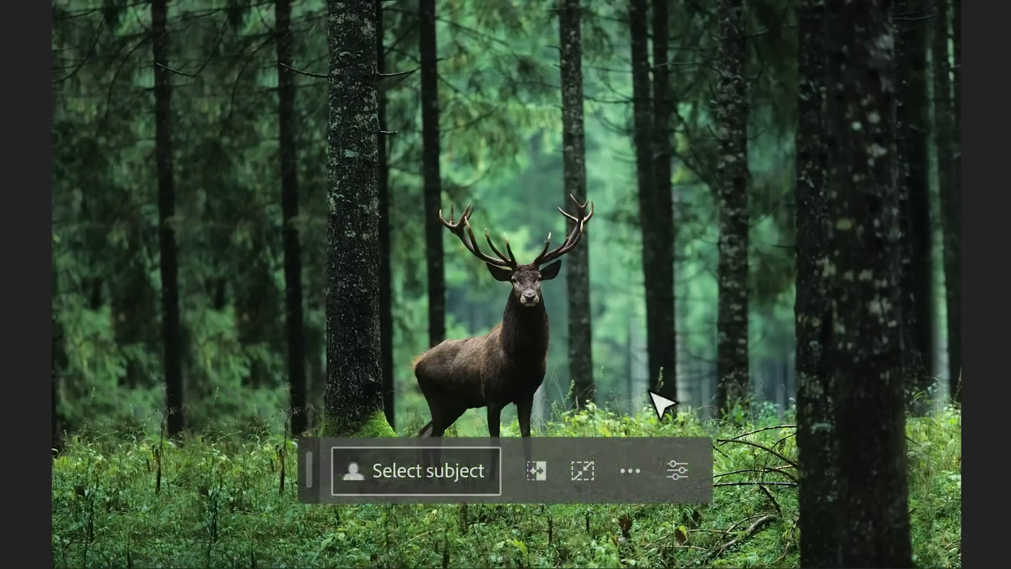
# - Generate a 'Wet alley at night' background behind the stag and prompt 'Red arrow sign' for the wall
pyautogui.click(538, 470)
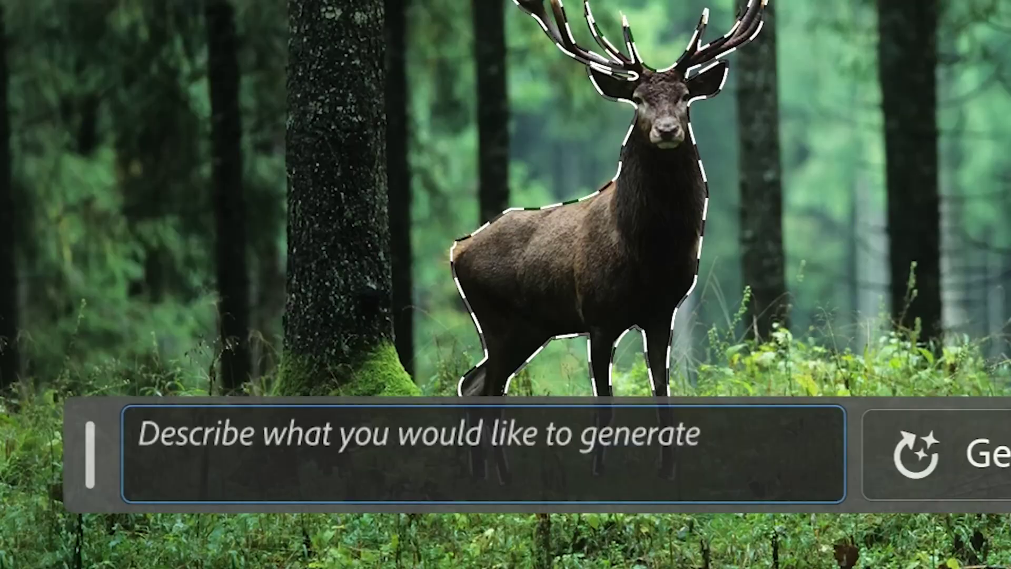
pyautogui.write('Wet all')
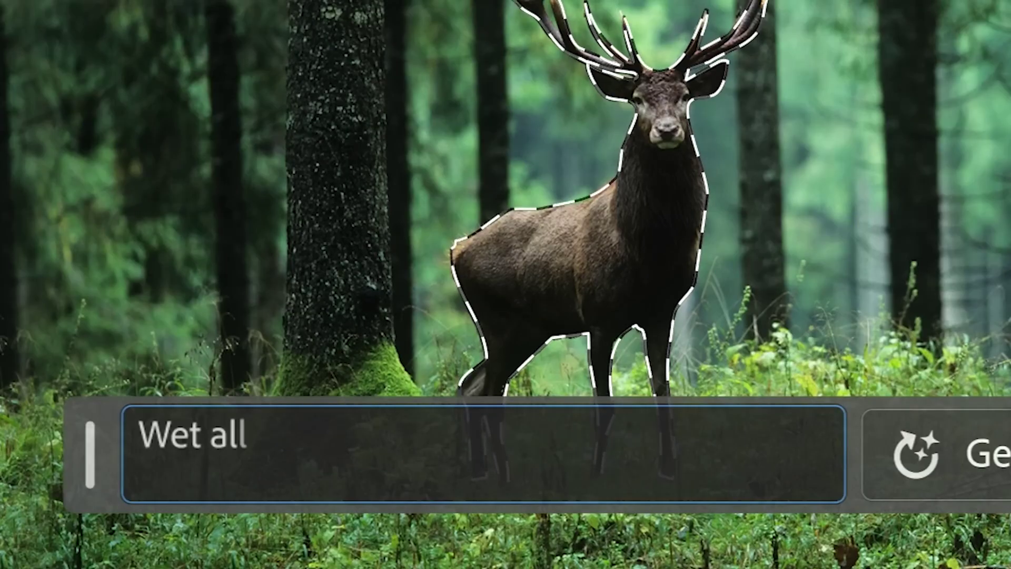
pyautogui.write('ey at night')
pyautogui.click(980, 456)
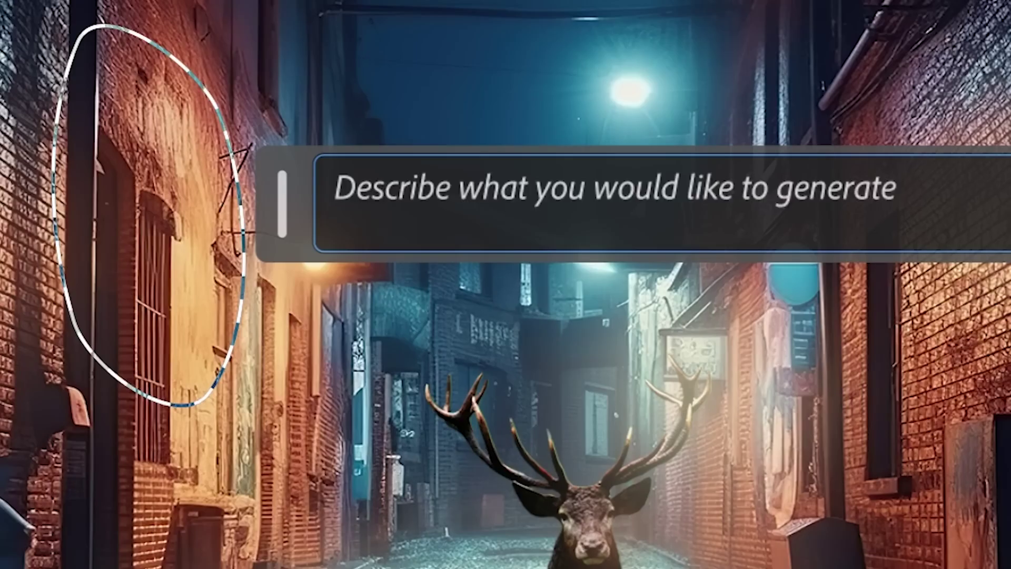
pyautogui.write('Red arrow sign')
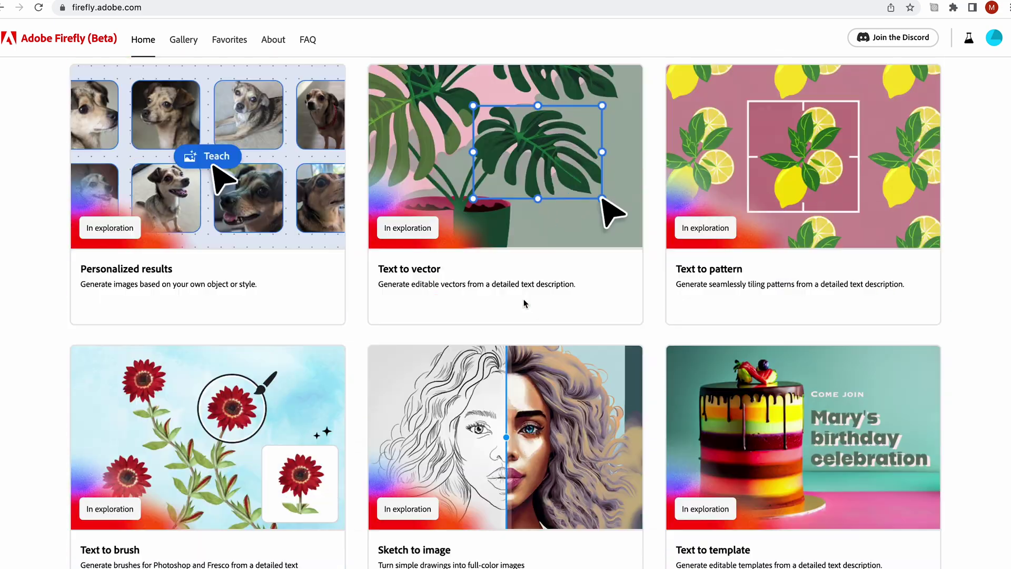
# - Scroll up to the Firefly home page's feature cards, such as Text to vector and Text to pattern
pyautogui.scroll(3, 525, 304)
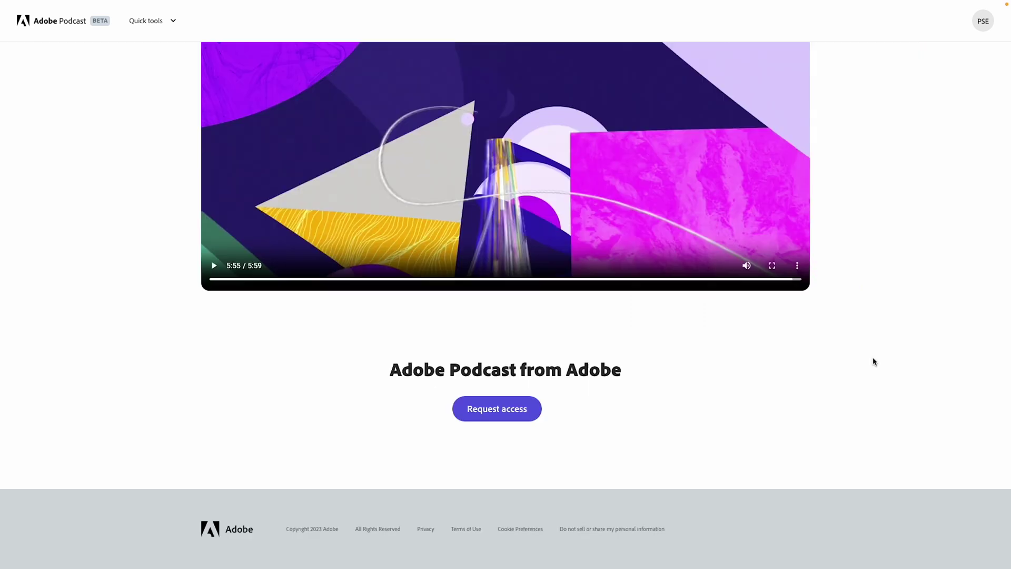
# - Scroll up the Podcast page to AI-powered audio with Enhance Speech, Mic Check and Project Templates
pyautogui.scroll(5, 873, 359)
pyautogui.scroll(4, 874, 362)
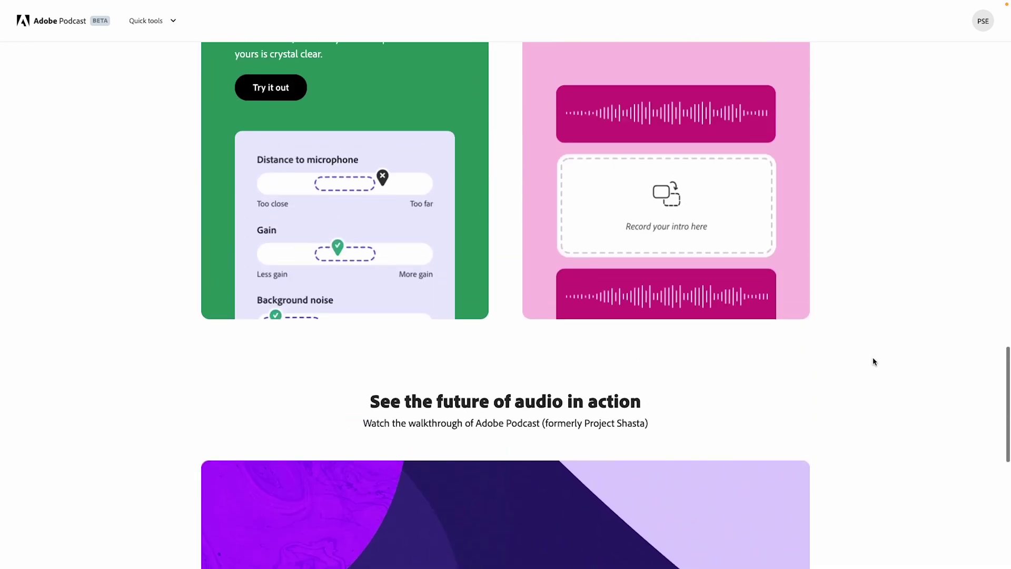
pyautogui.scroll(2, 874, 361)
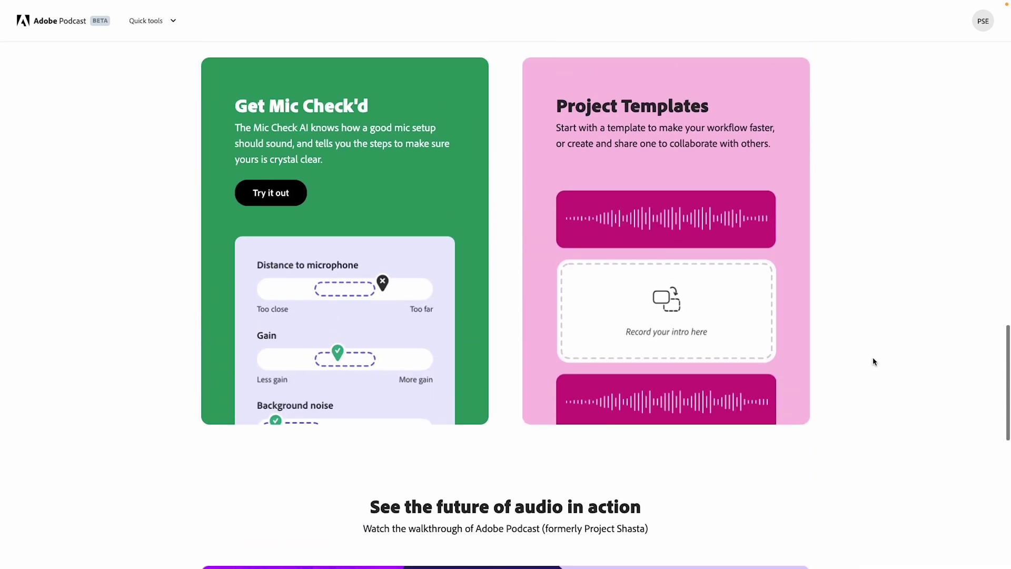
pyautogui.scroll(2, 874, 361)
pyautogui.scroll(5, 874, 361)
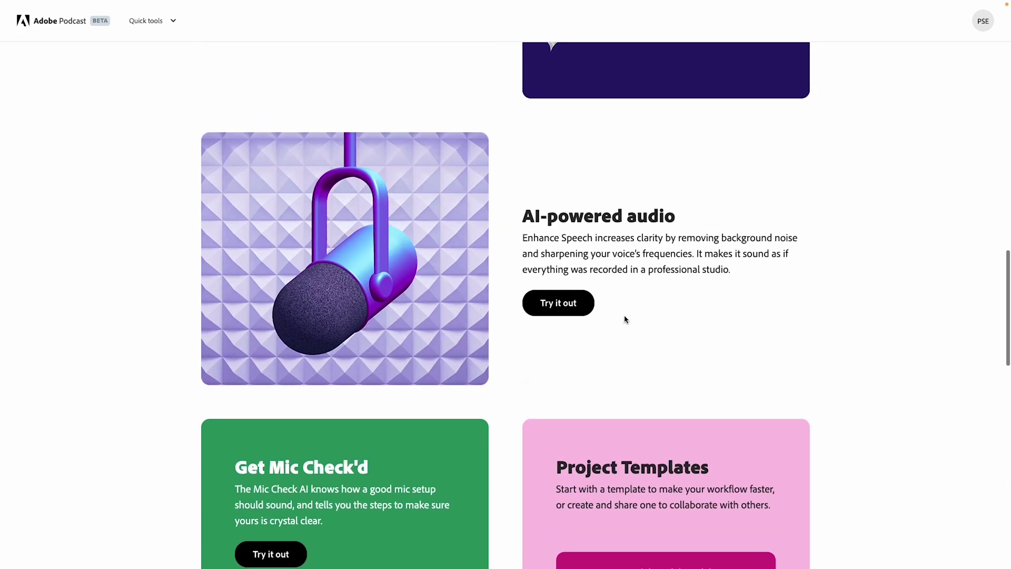
# - Open the Enhance Speech tool from AI-powered audio and scroll down its page
pyautogui.click(572, 314)
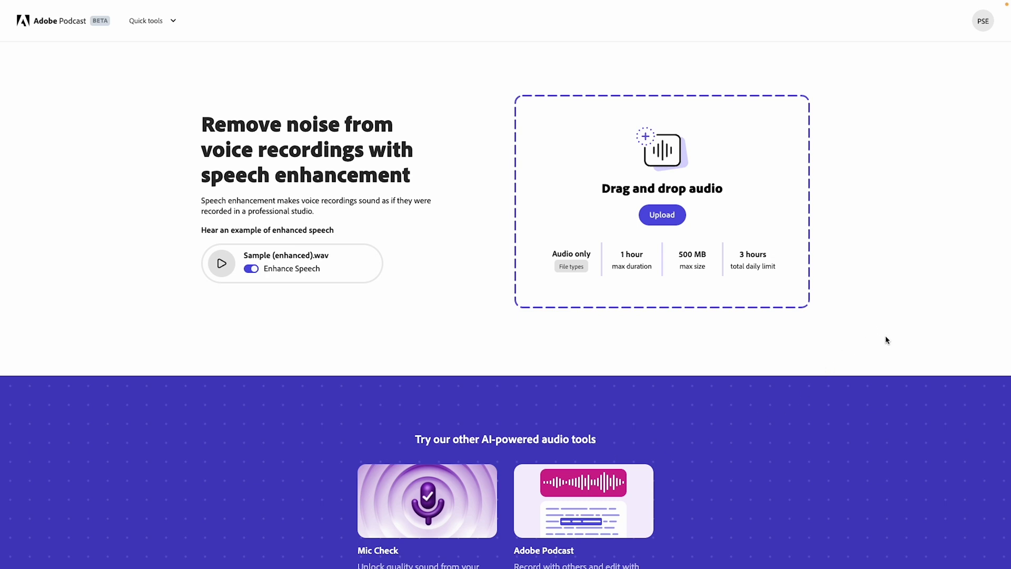
pyautogui.scroll(-3, 896, 384)
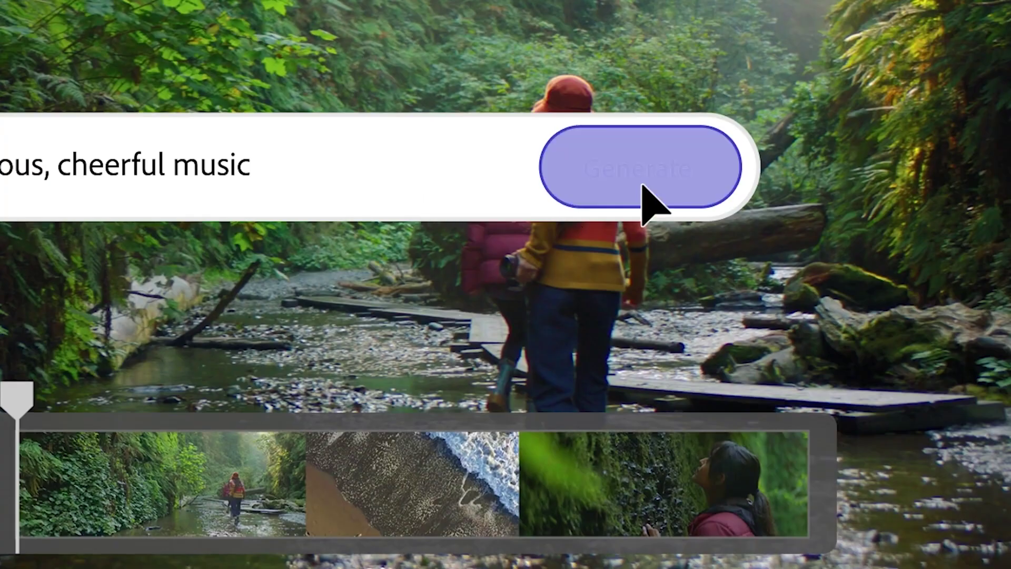
# - Generate cheerful music and add the Ocean Foam sound effect to the beach clip, then play back
pyautogui.click(644, 185)
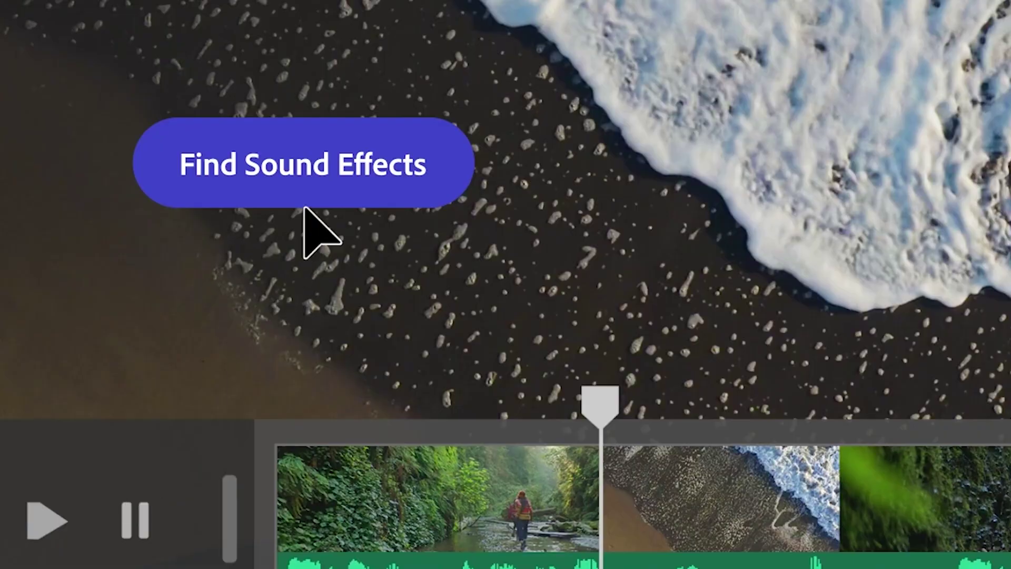
pyautogui.click(368, 288)
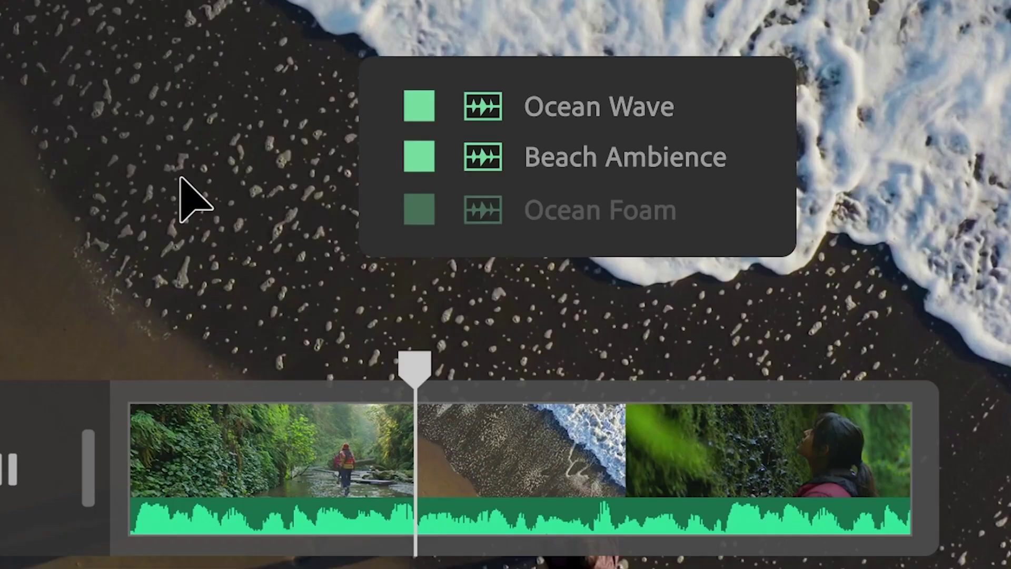
pyautogui.click(550, 311)
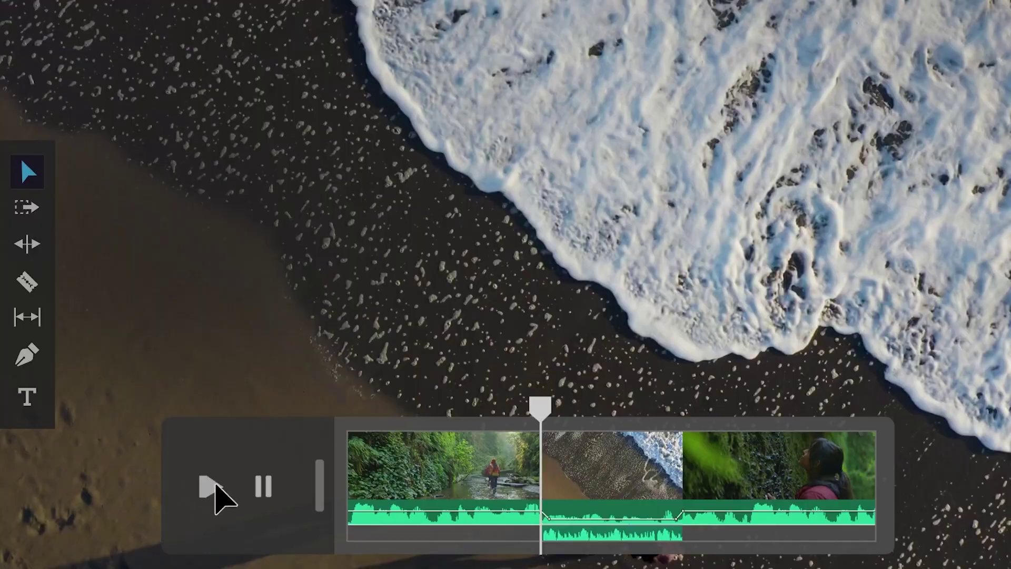
pyautogui.click(216, 487)
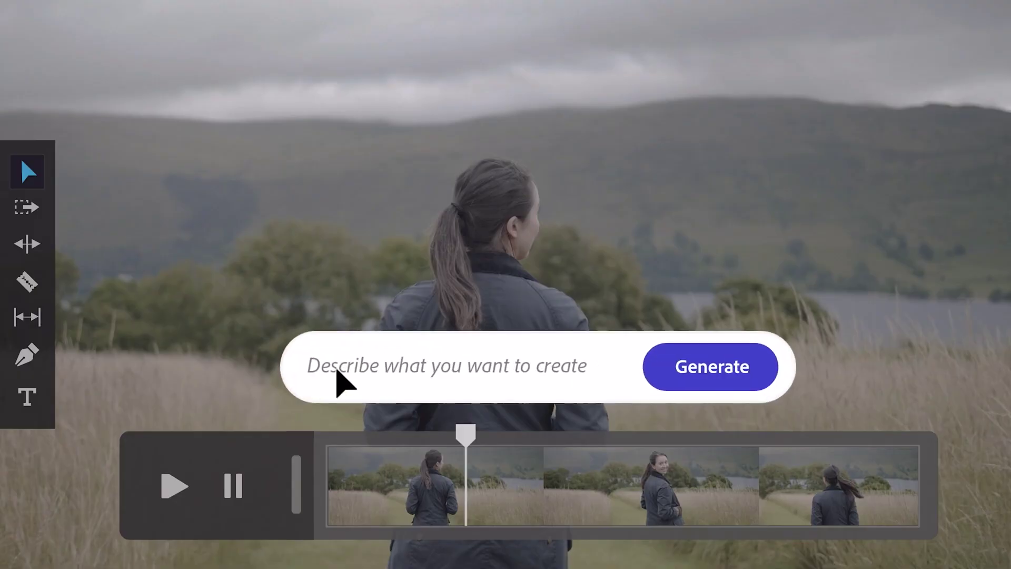
# - Regrade the field clip to a cool morning, then golden hour, and prompt 'brighten face'
pyautogui.write('change it to a cool morning')
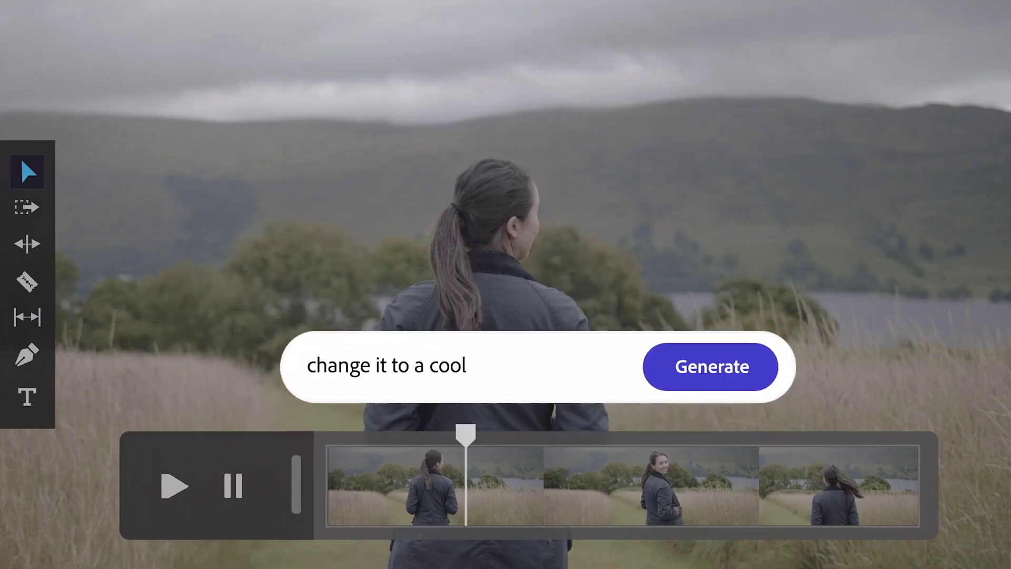
pyautogui.click(714, 379)
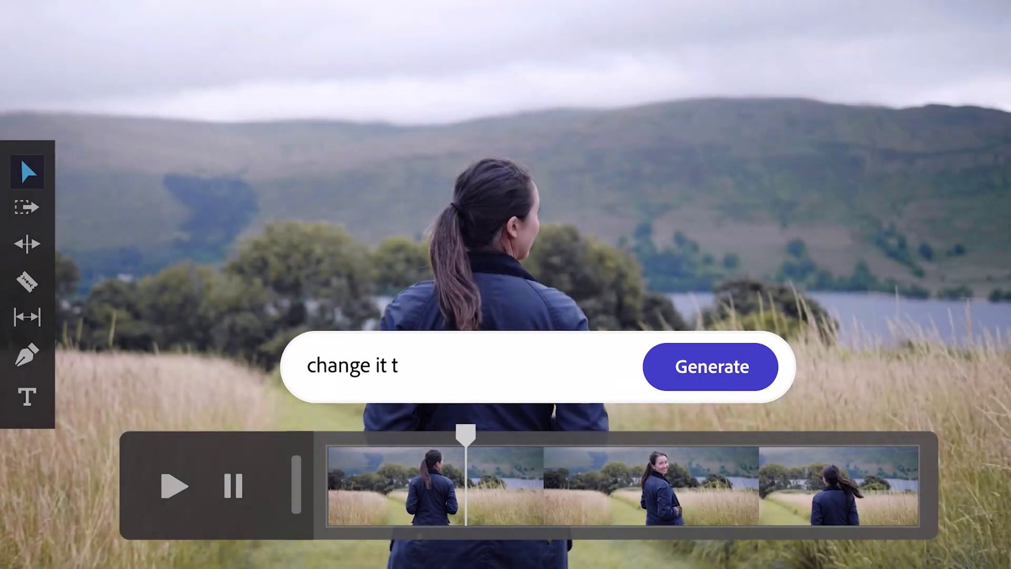
pyautogui.write('o golden hour')
pyautogui.click(548, 295)
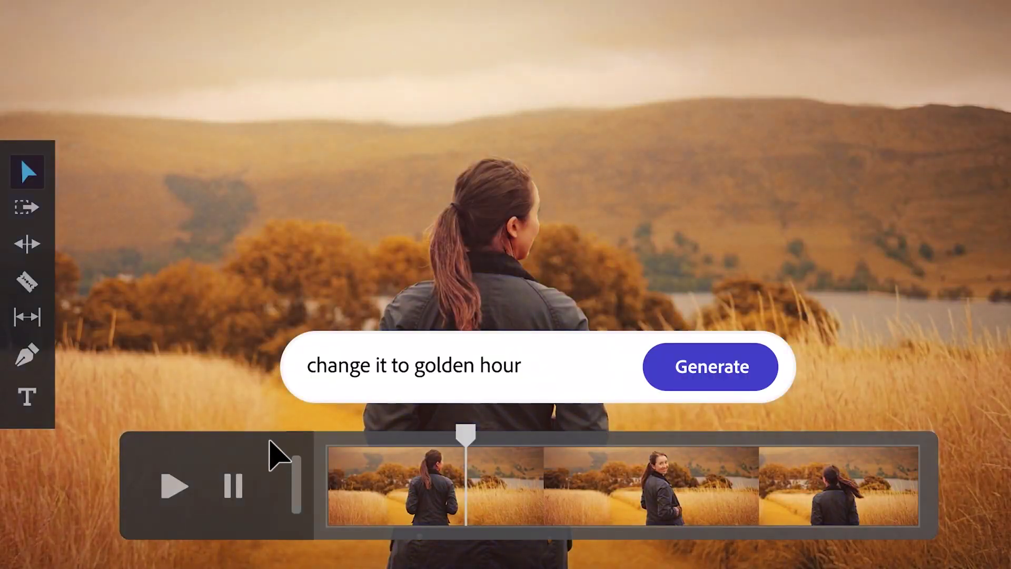
pyautogui.click(174, 488)
pyautogui.write('brighten face')
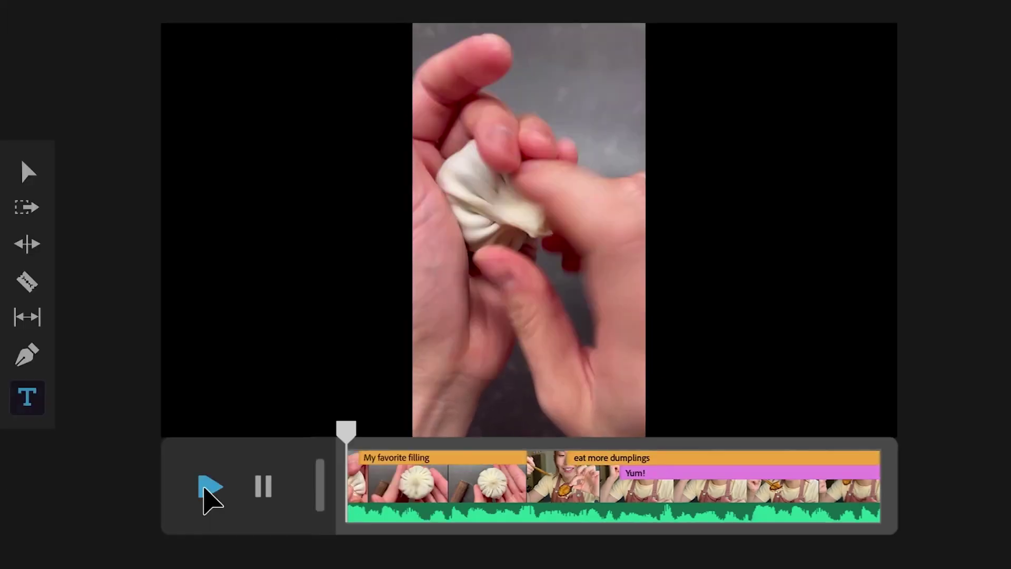
# - Play the dumpling edit, render MOLTEN as 3D molten letters, and find b-roll for the climbing interview
pyautogui.click(210, 487)
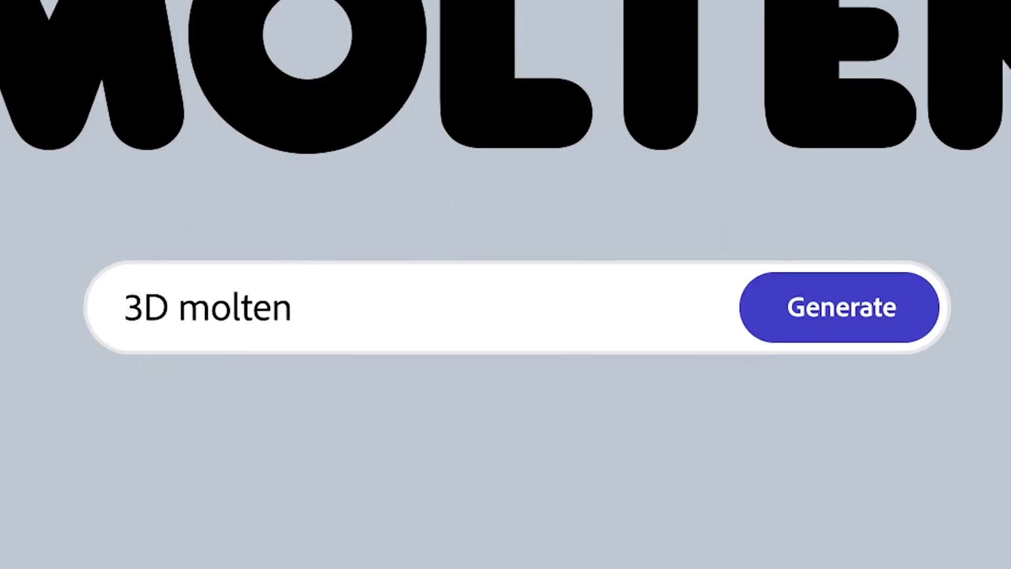
pyautogui.click(844, 330)
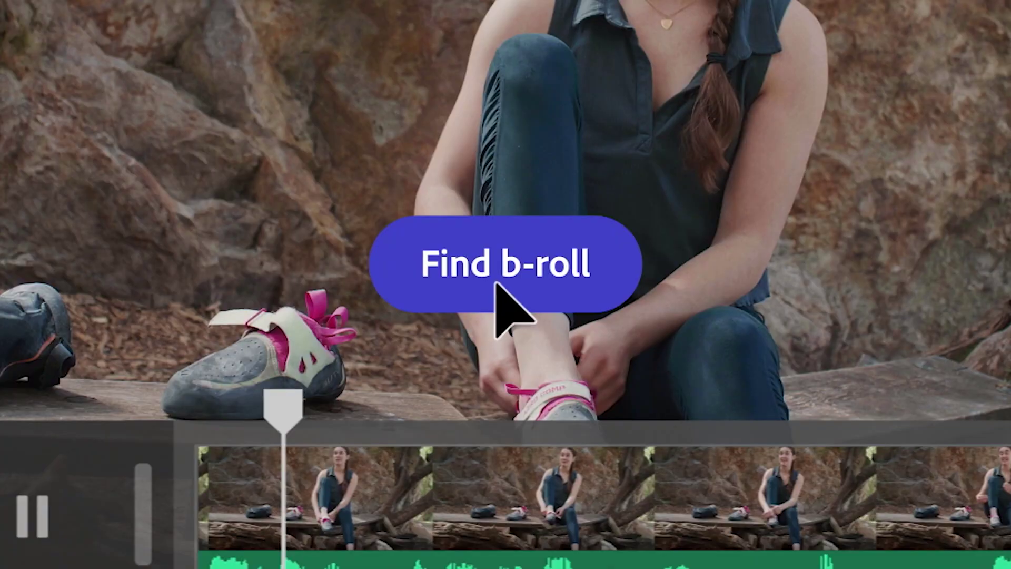
pyautogui.click(496, 285)
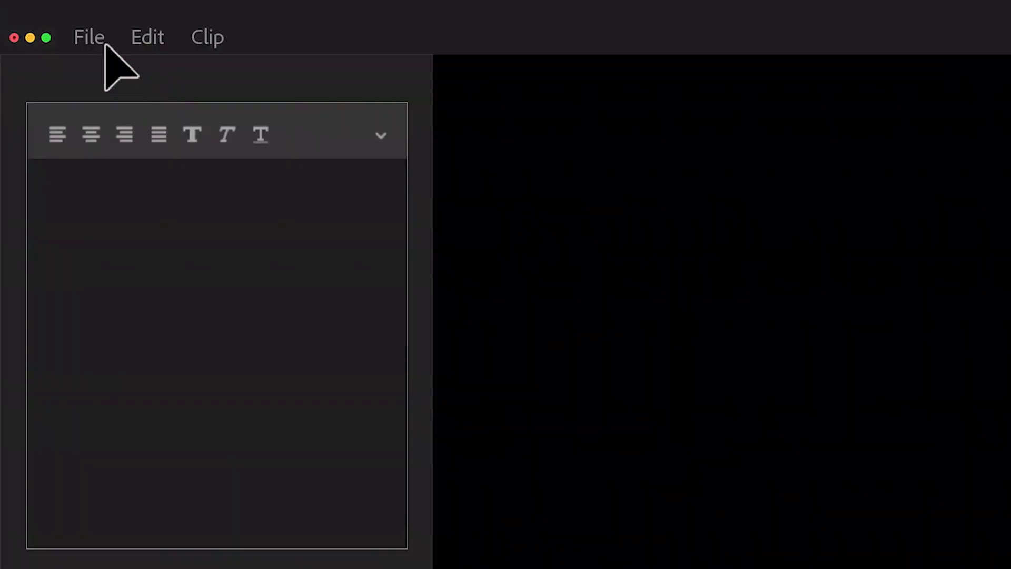
# - Import Script_01, generate storyboard sketches from it, and turn them into 3D café previz shots
pyautogui.click(106, 46)
pyautogui.click(232, 217)
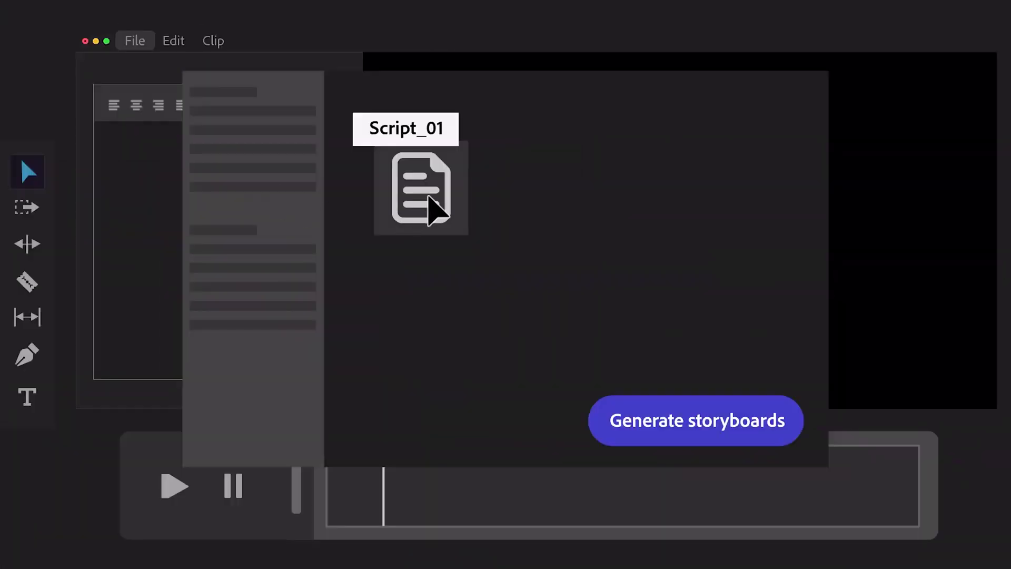
pyautogui.click(525, 275)
pyautogui.click(688, 431)
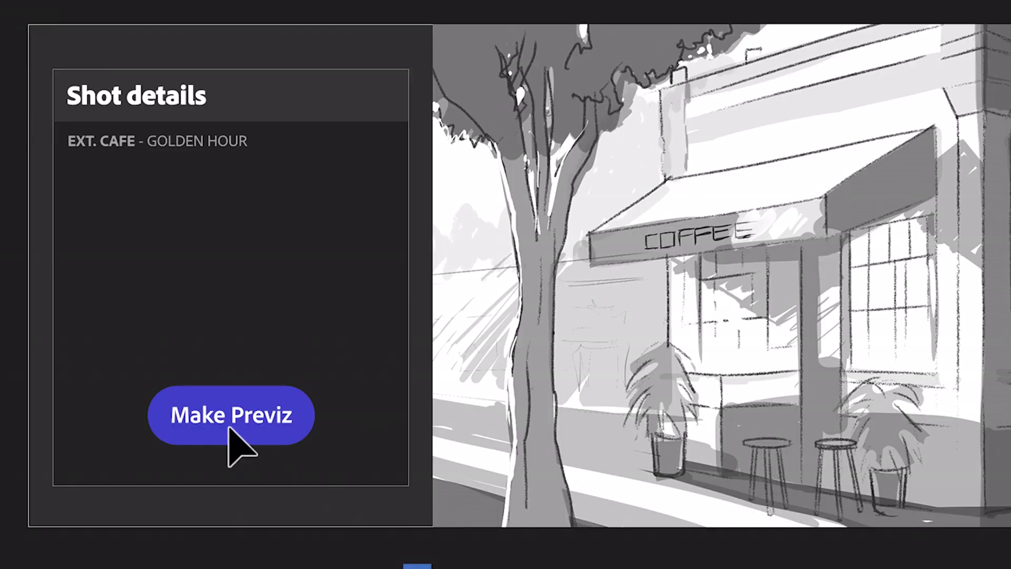
pyautogui.click(228, 429)
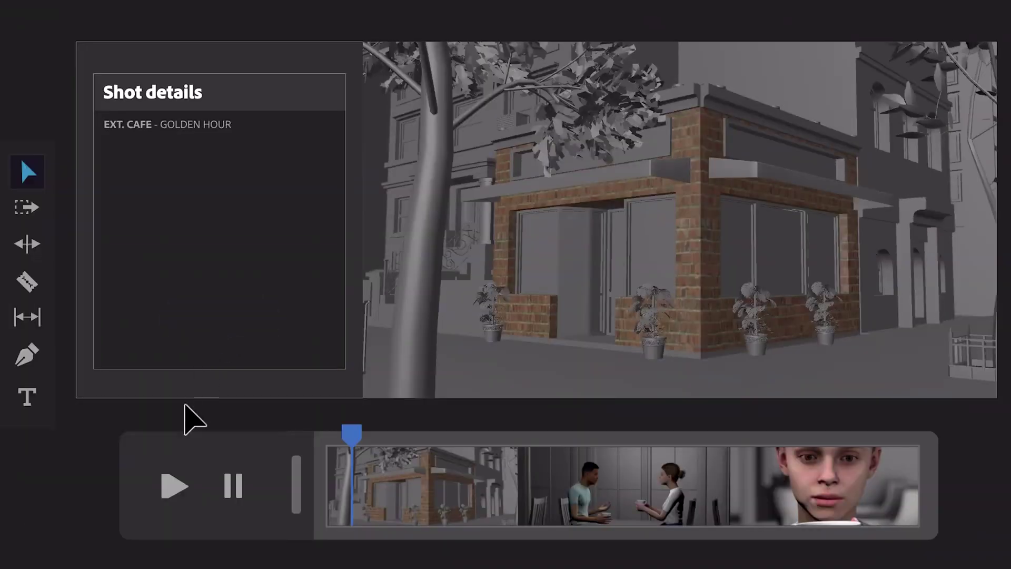